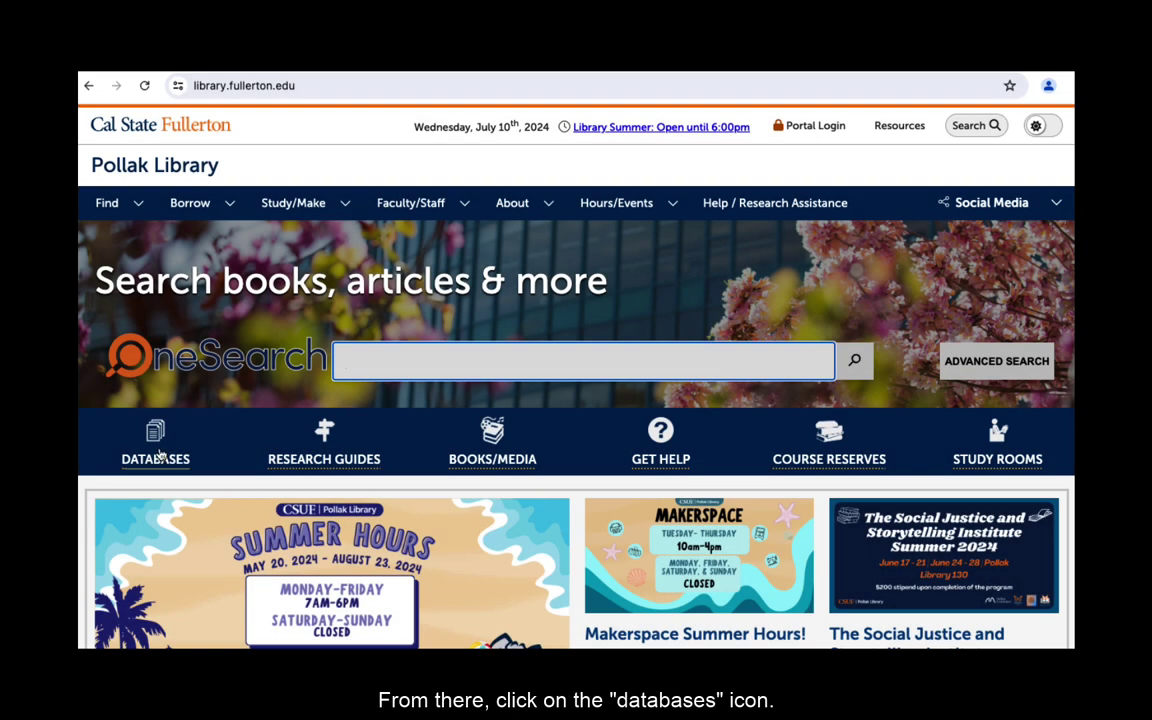
Step: List the library's A-Z databases starting with E and scroll down to ERIC
left_click(159, 455)
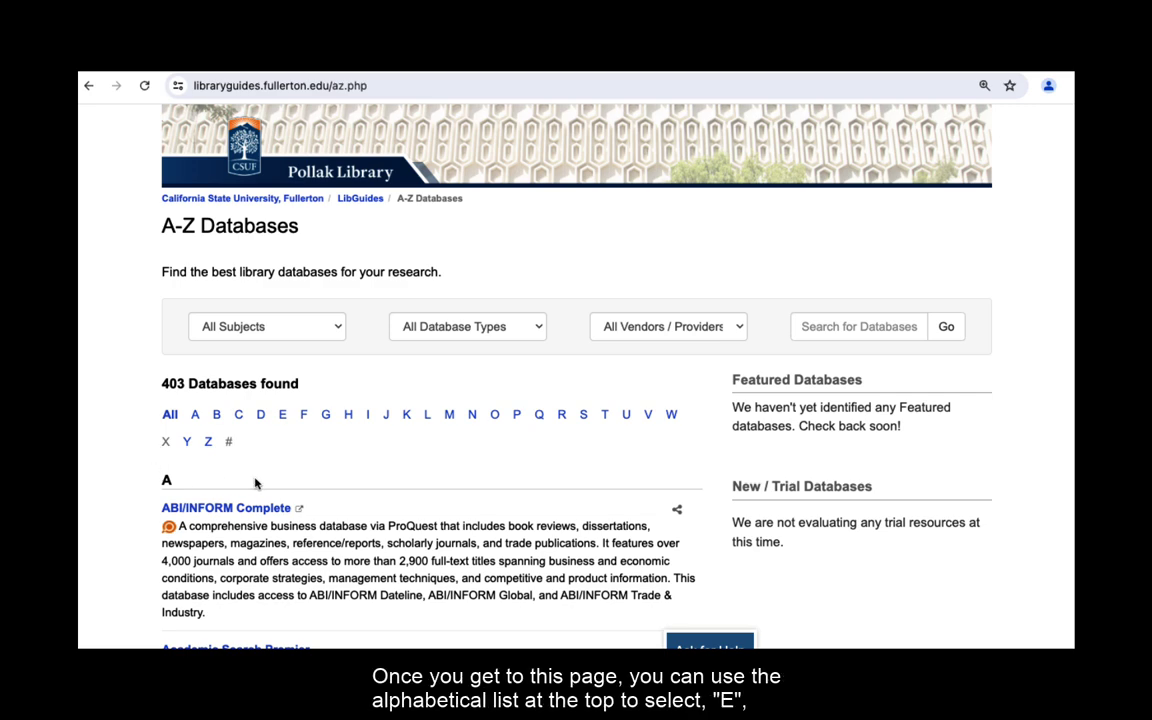
left_click(283, 416)
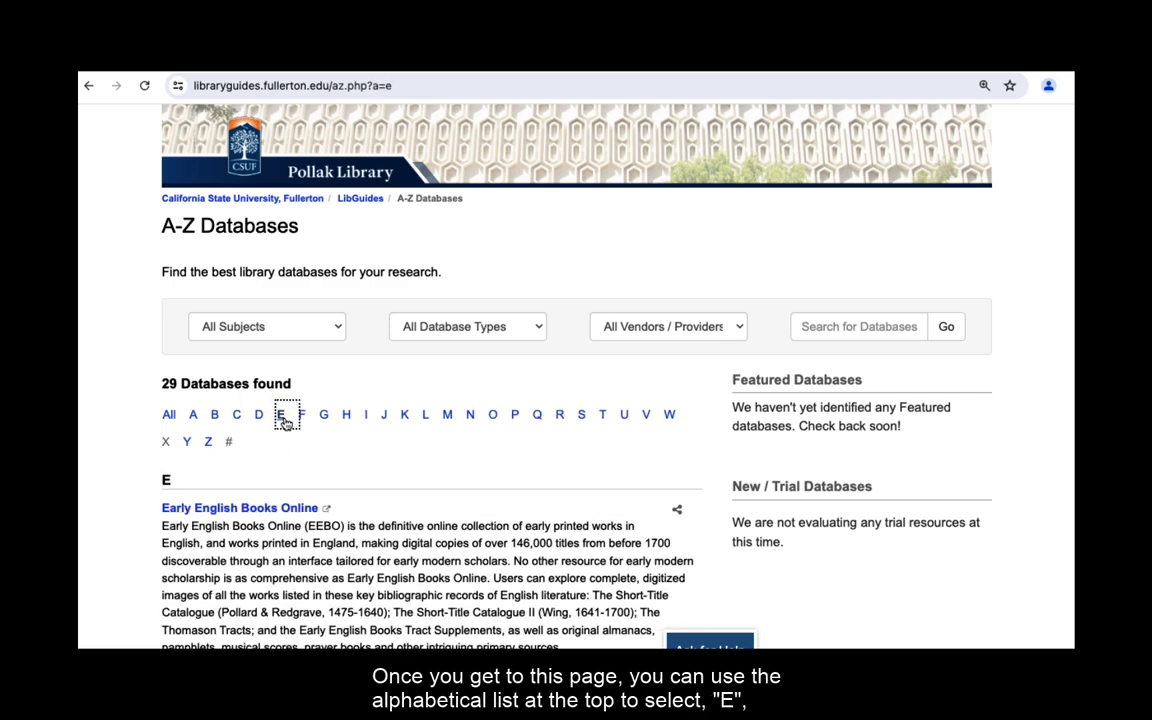
scroll(420, 548, "down", 6)
scroll(420, 545, "down", 12)
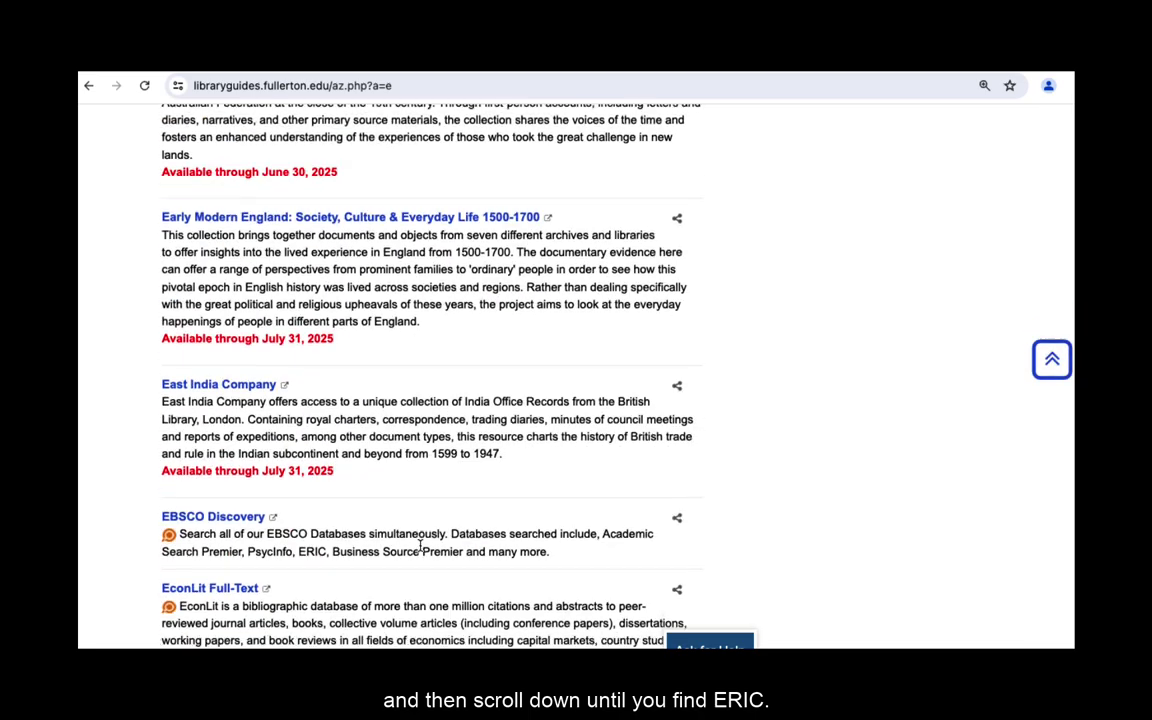
scroll(420, 545, "down", 10)
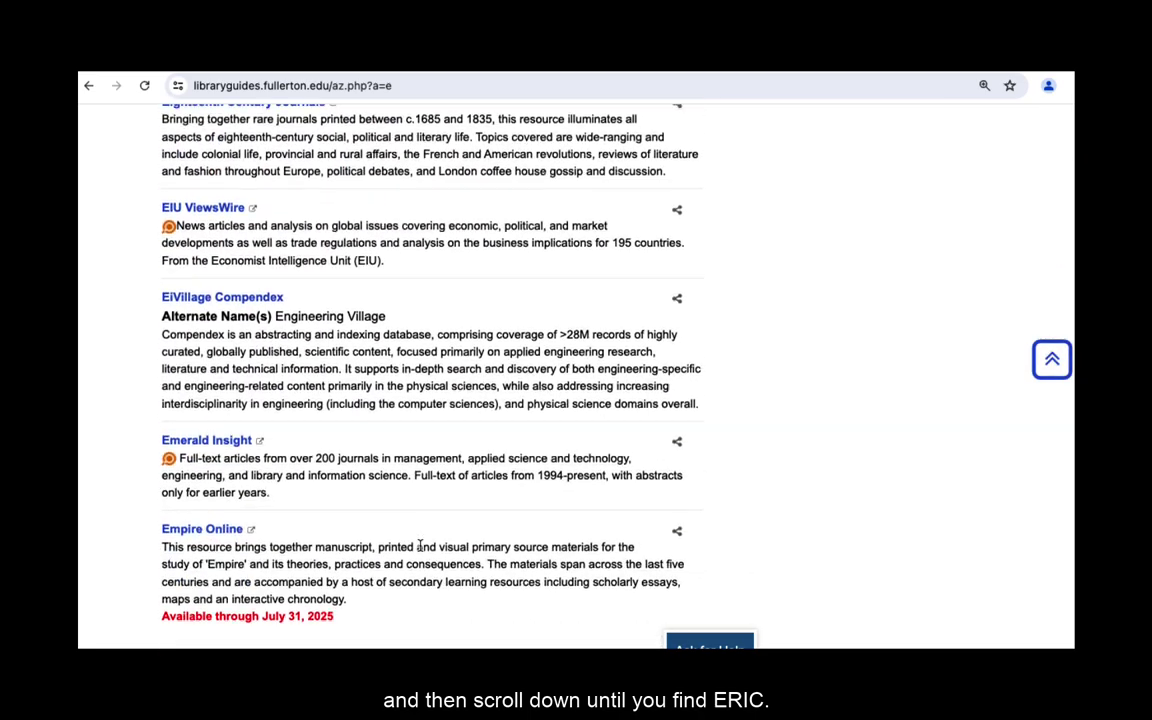
scroll(420, 546, "down", 4)
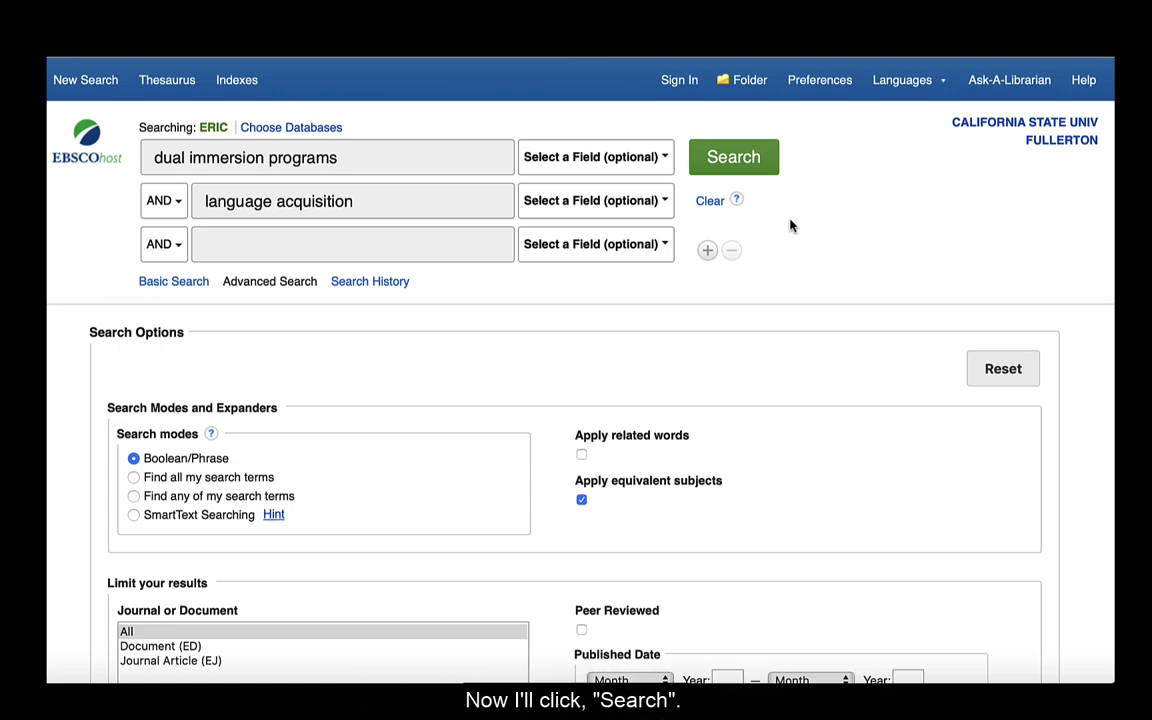
Step: Run the ERIC search for dual immersion programs AND language acquisition, returning 5 results
left_click(733, 152)
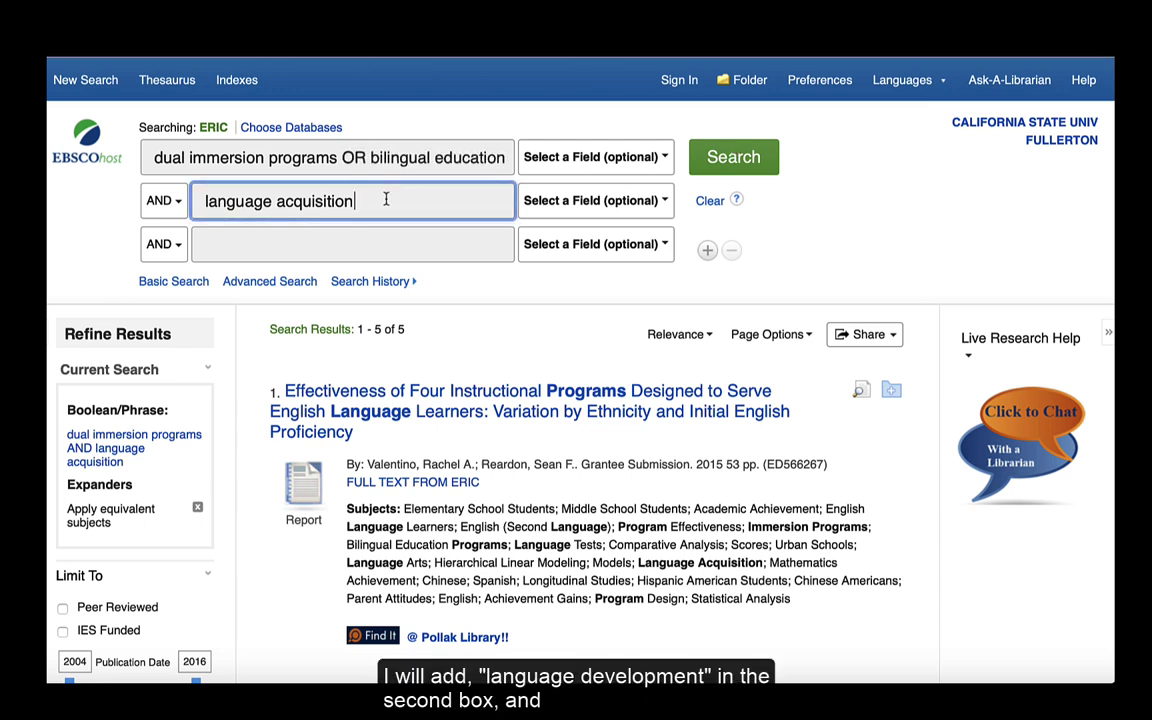
Step: Make the second term 'language acquisition OR language development' and rerun the search for 1,321 results
type("OR language development")
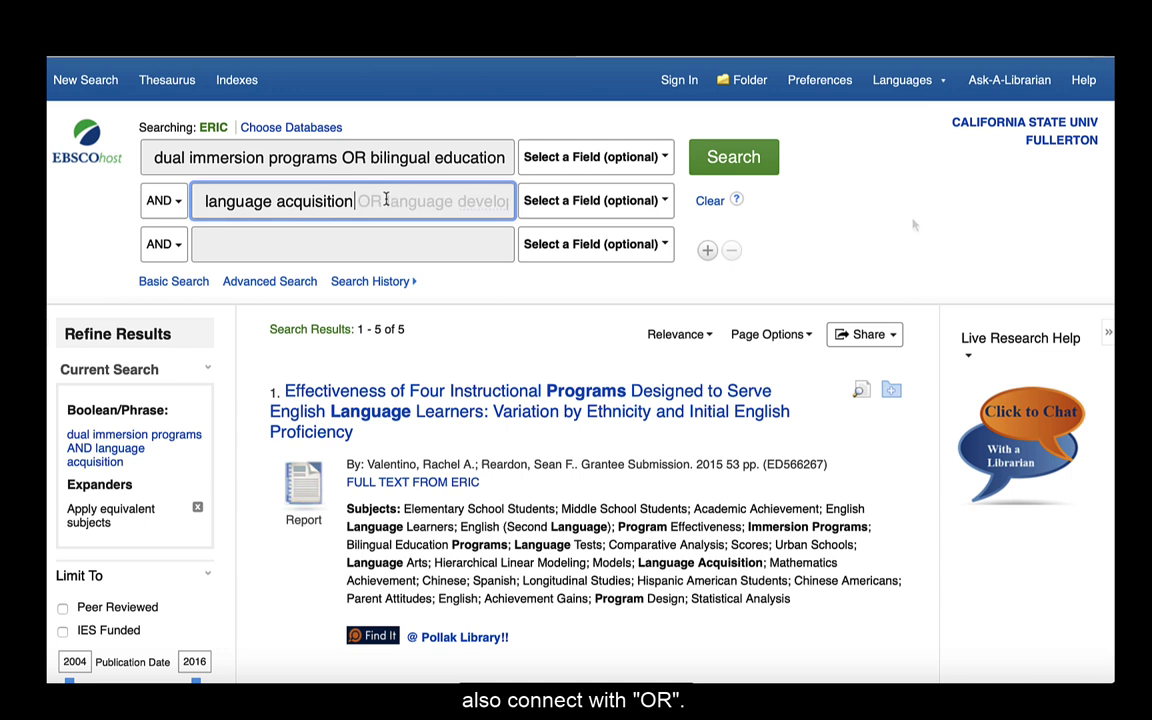
left_click(912, 225)
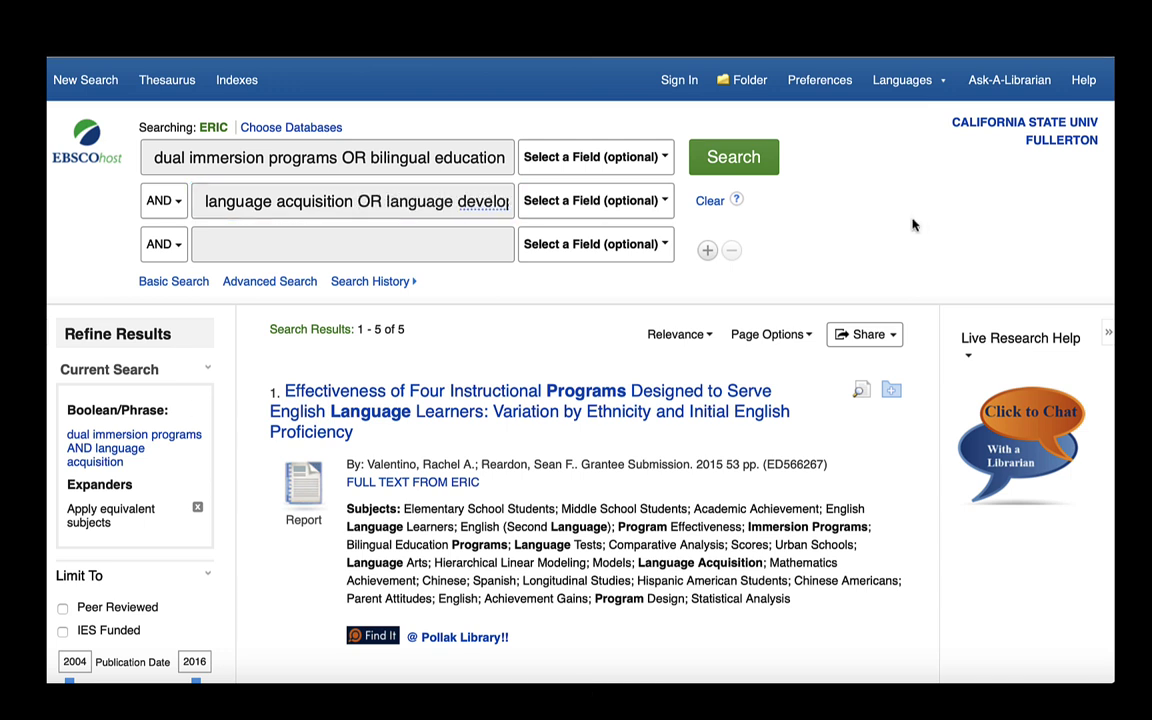
left_click(745, 159)
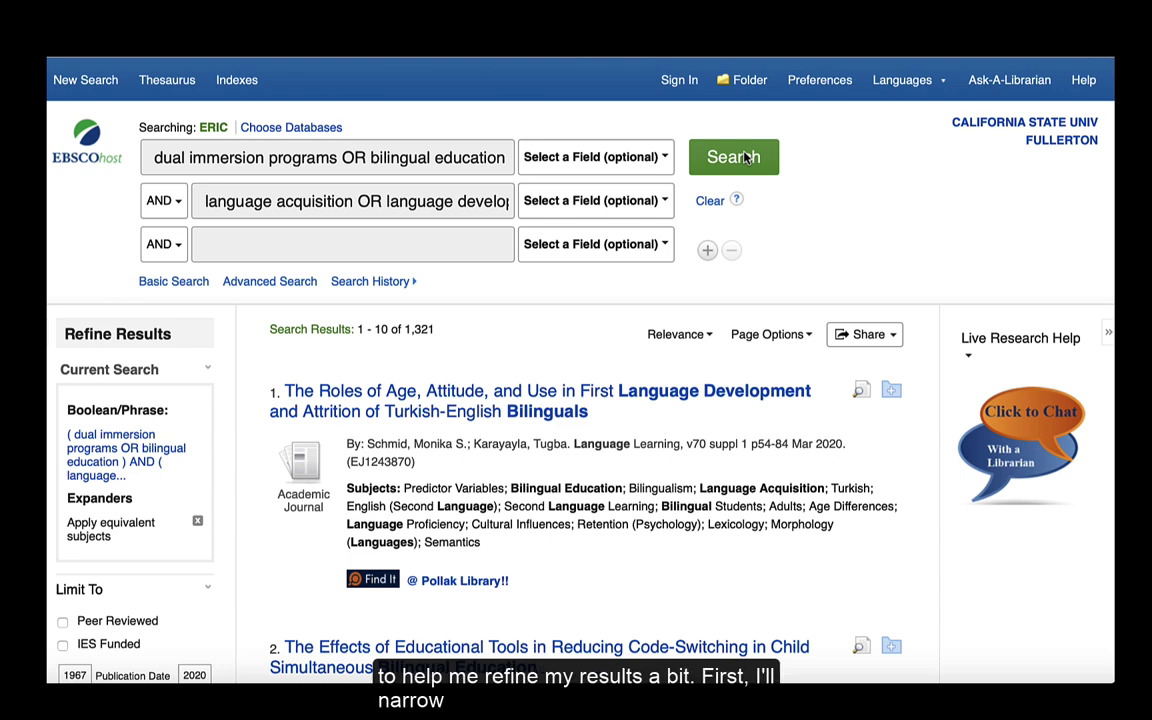
Step: Limit results to Peer Reviewed and set the publication start year to 2010, leaving 195 results
scroll(378, 383, "down", 5)
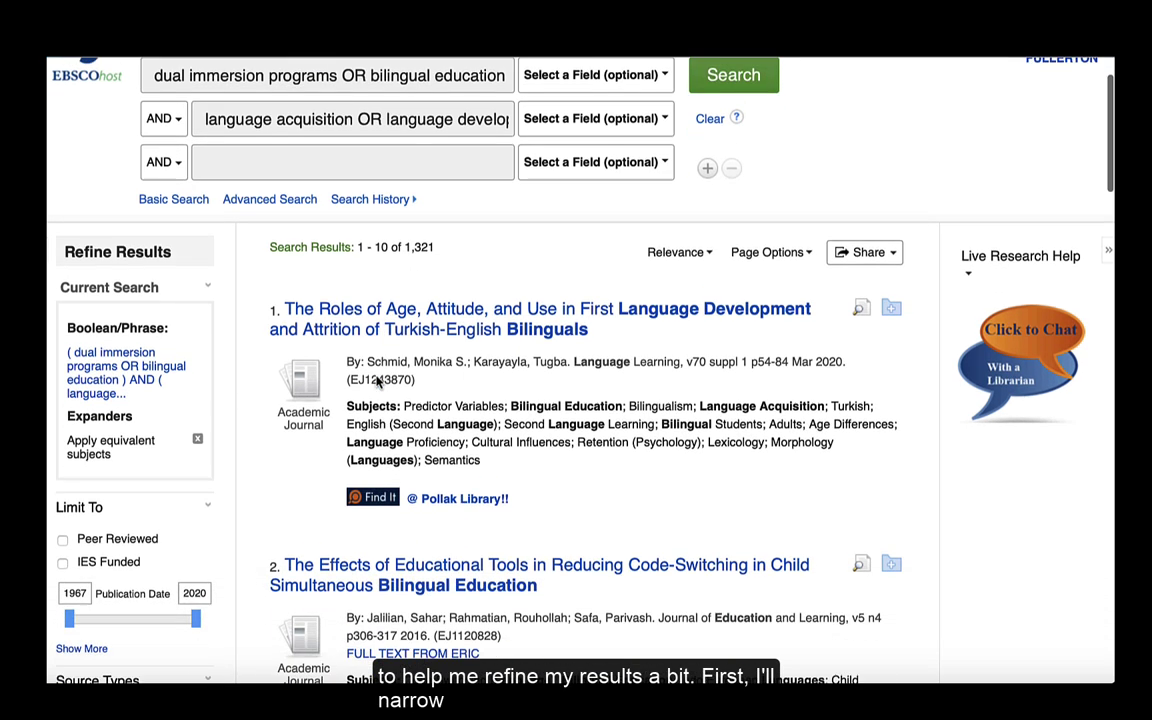
left_click(62, 350)
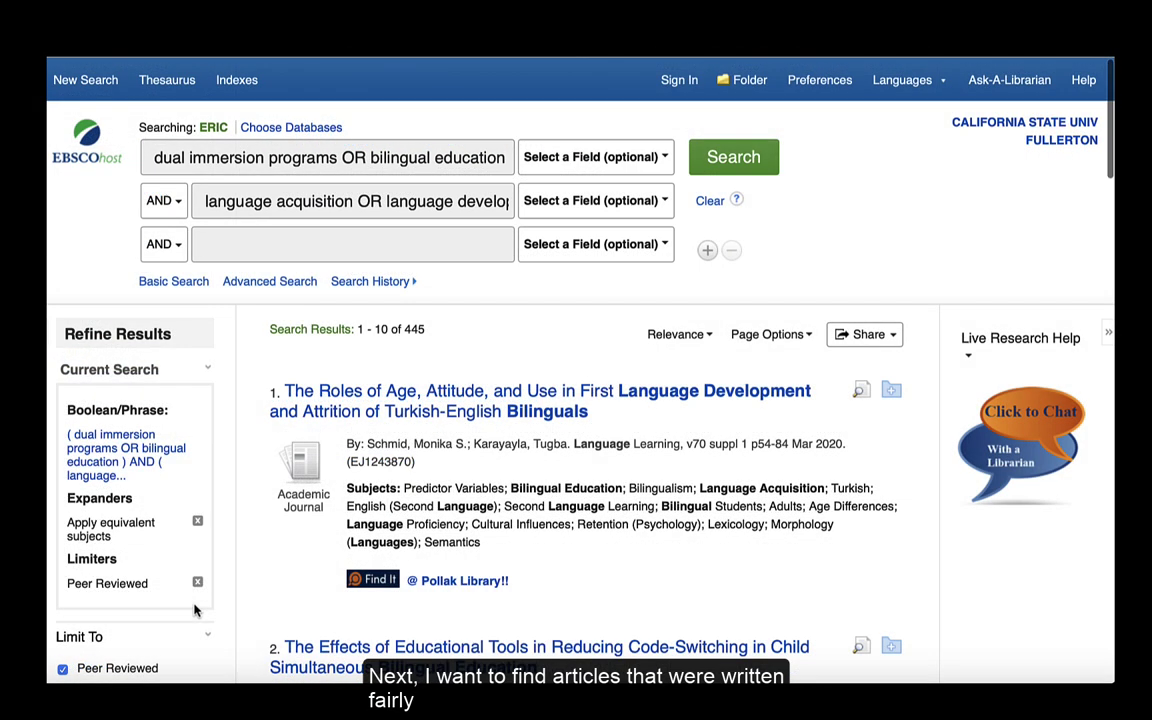
scroll(195, 610, "down", 5)
scroll(195, 610, "down", 3)
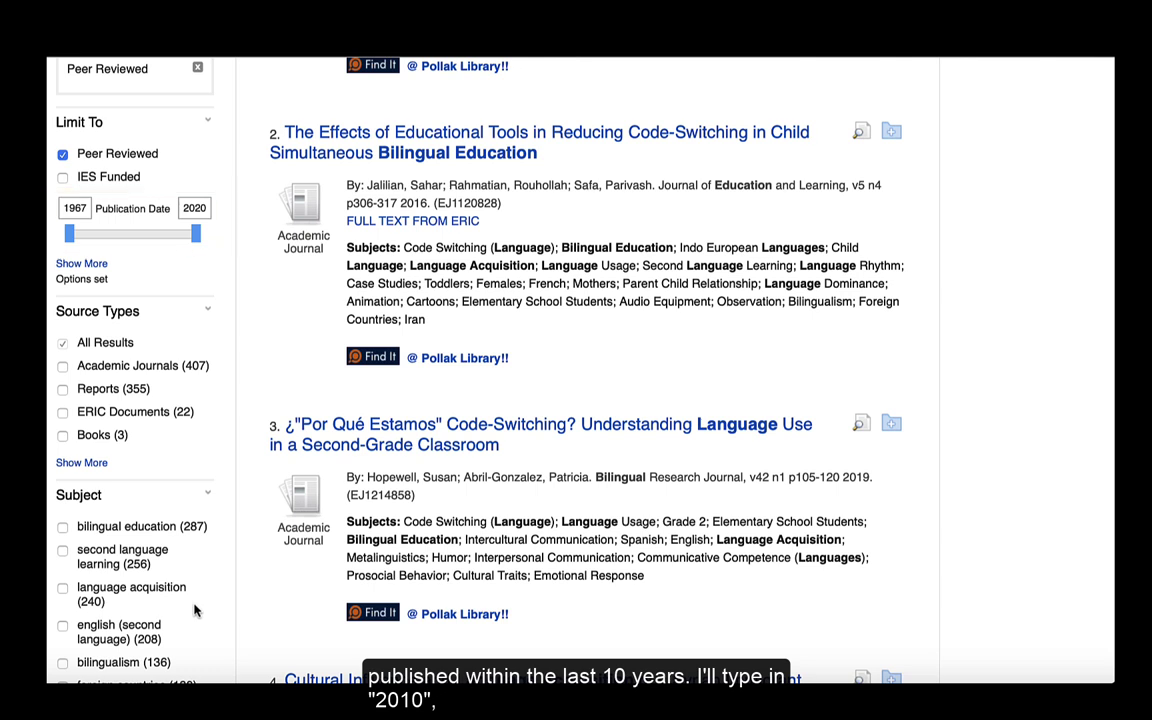
left_click(87, 208)
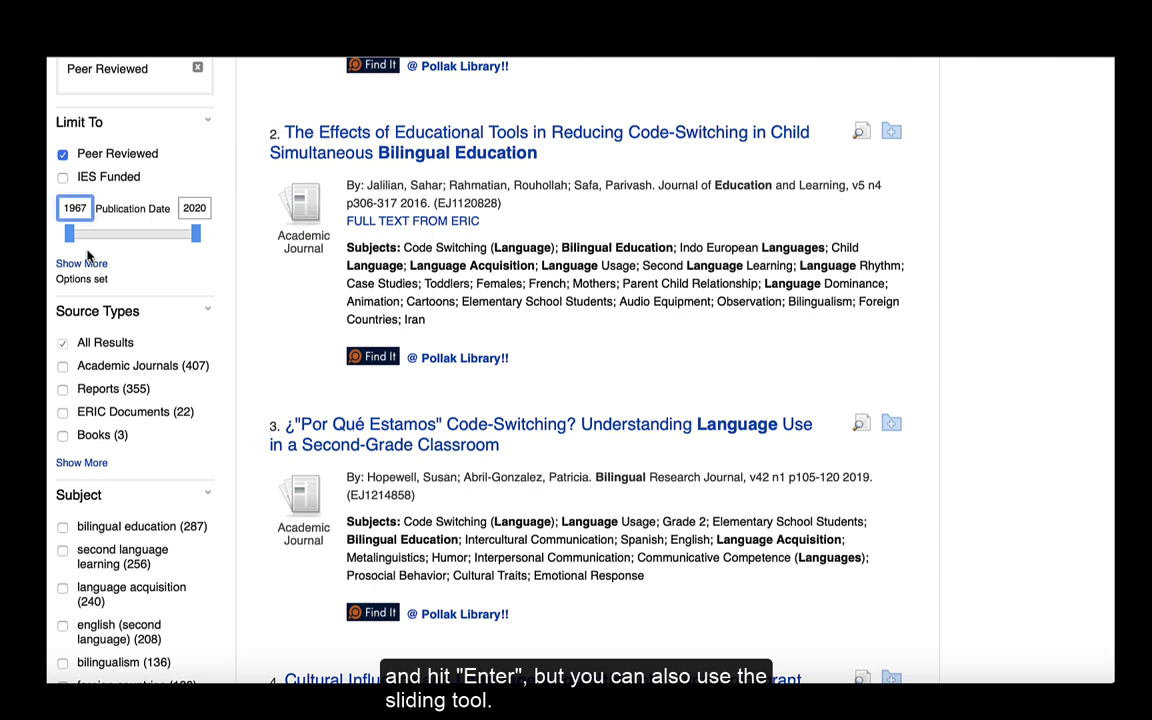
key("BackSpace")
key("BackSpace")
key("BackSpace")
key("BackSpace")
type("2010")
key("Return")
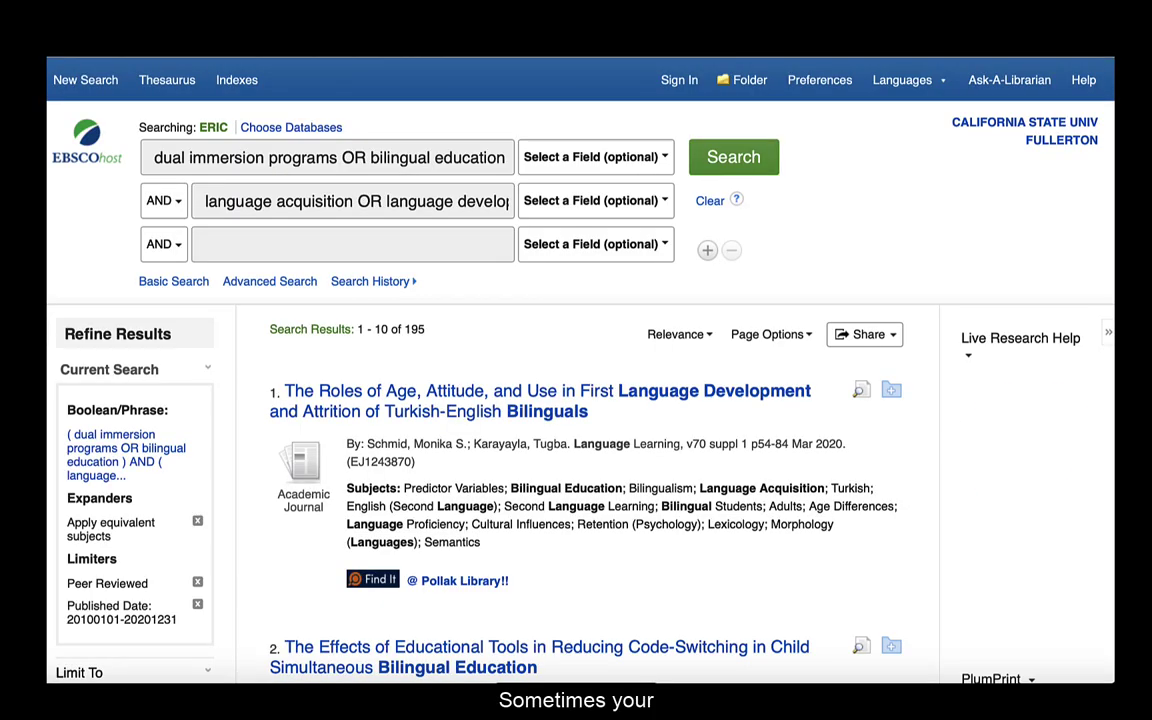
Step: Bring up the full Geography location list to find Texas, California and Arizona
scroll(245, 383, "down", 2)
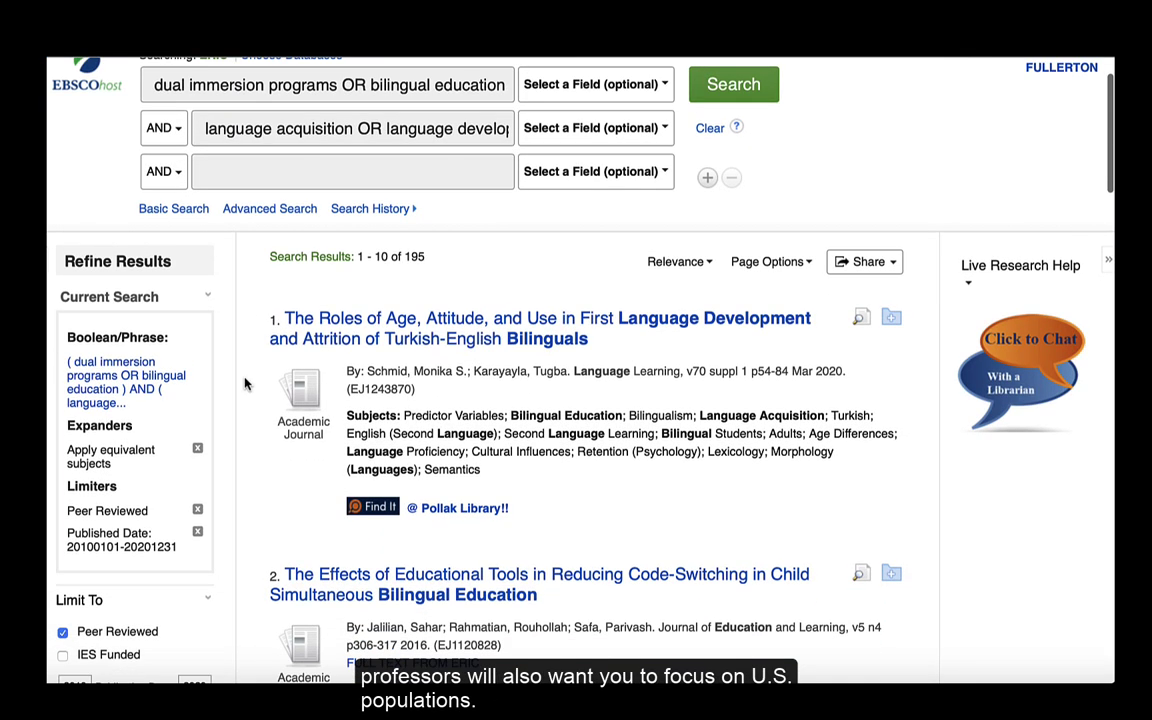
scroll(245, 383, "down", 4)
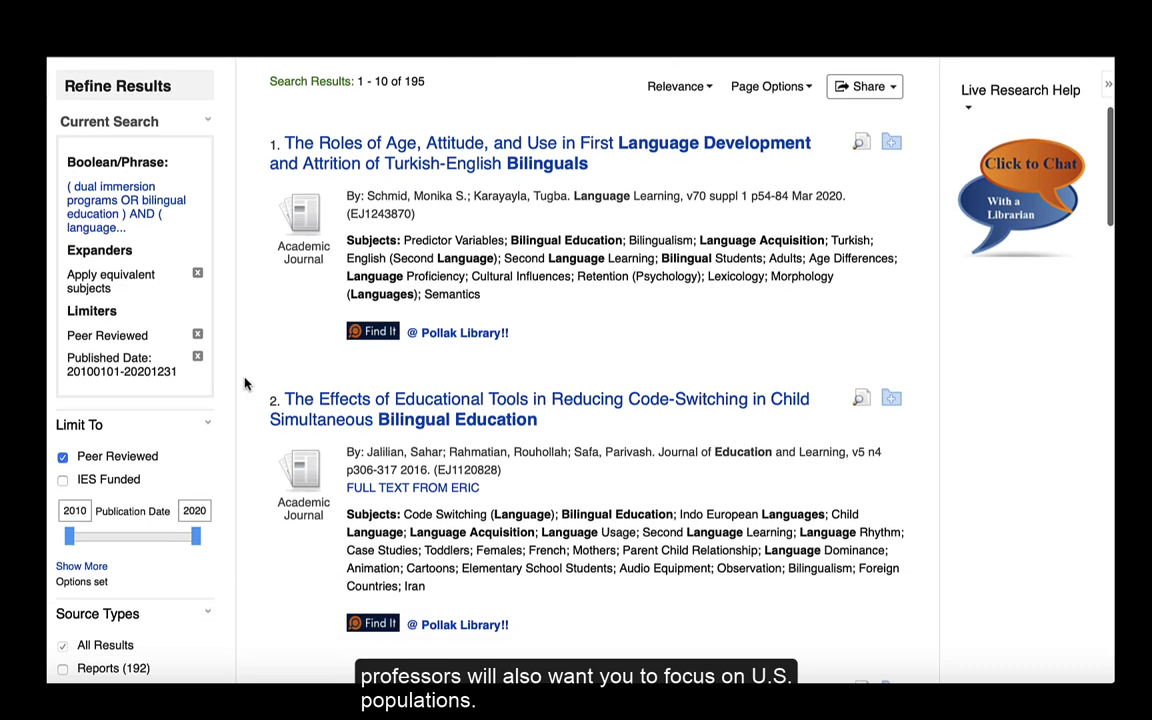
scroll(245, 383, "down", 7)
scroll(245, 383, "down", 3)
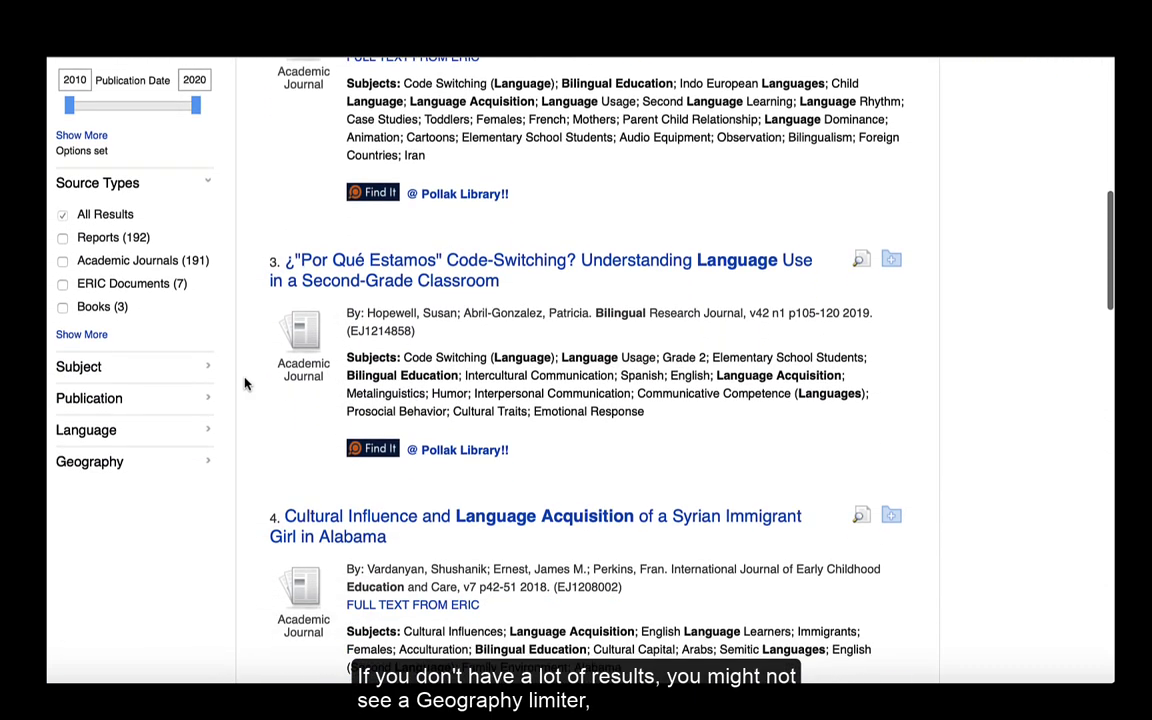
scroll(245, 383, "down", 1)
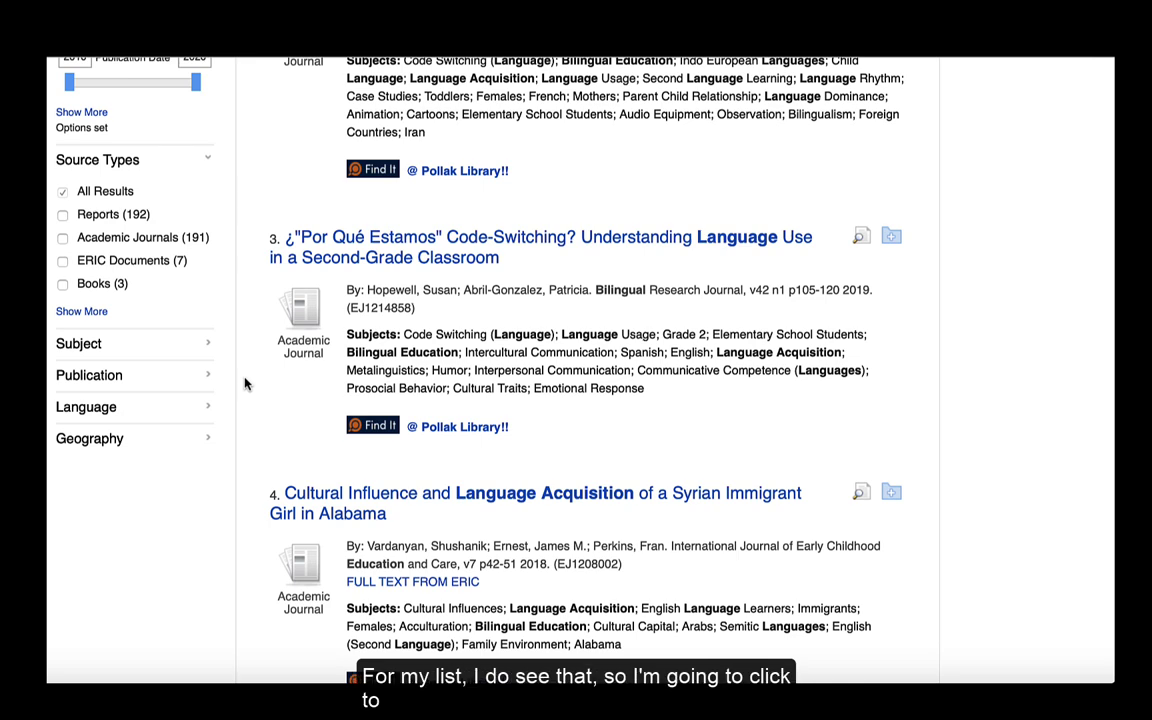
left_click(208, 444)
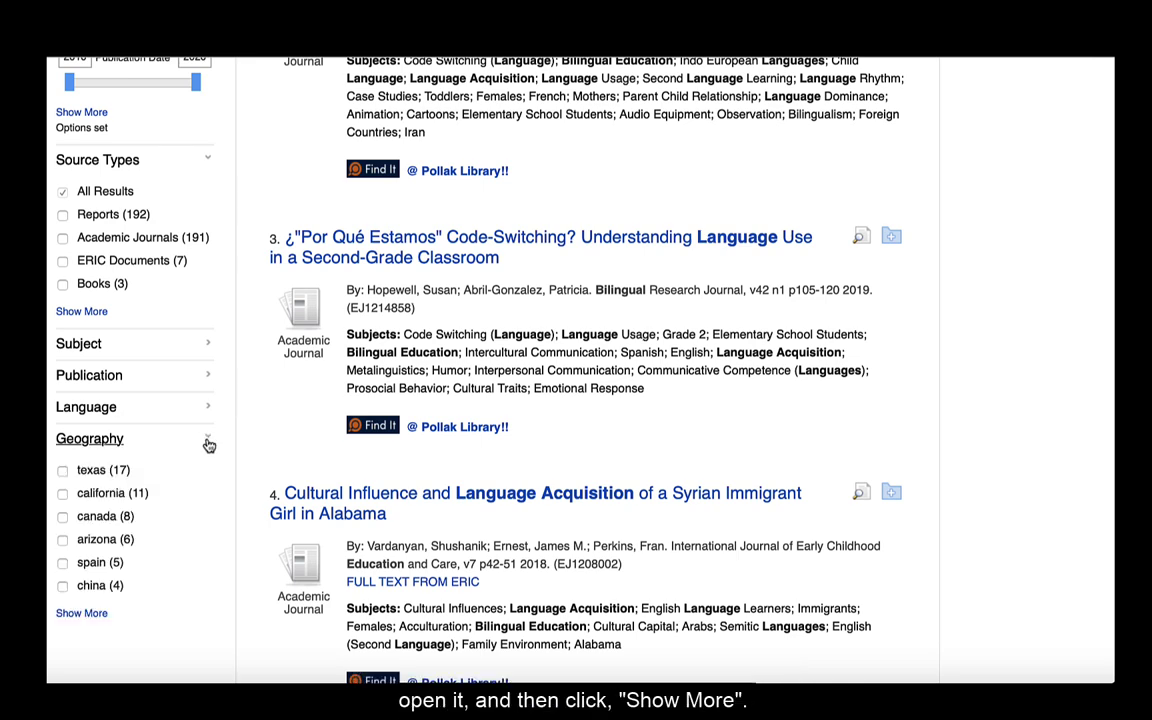
left_click(90, 614)
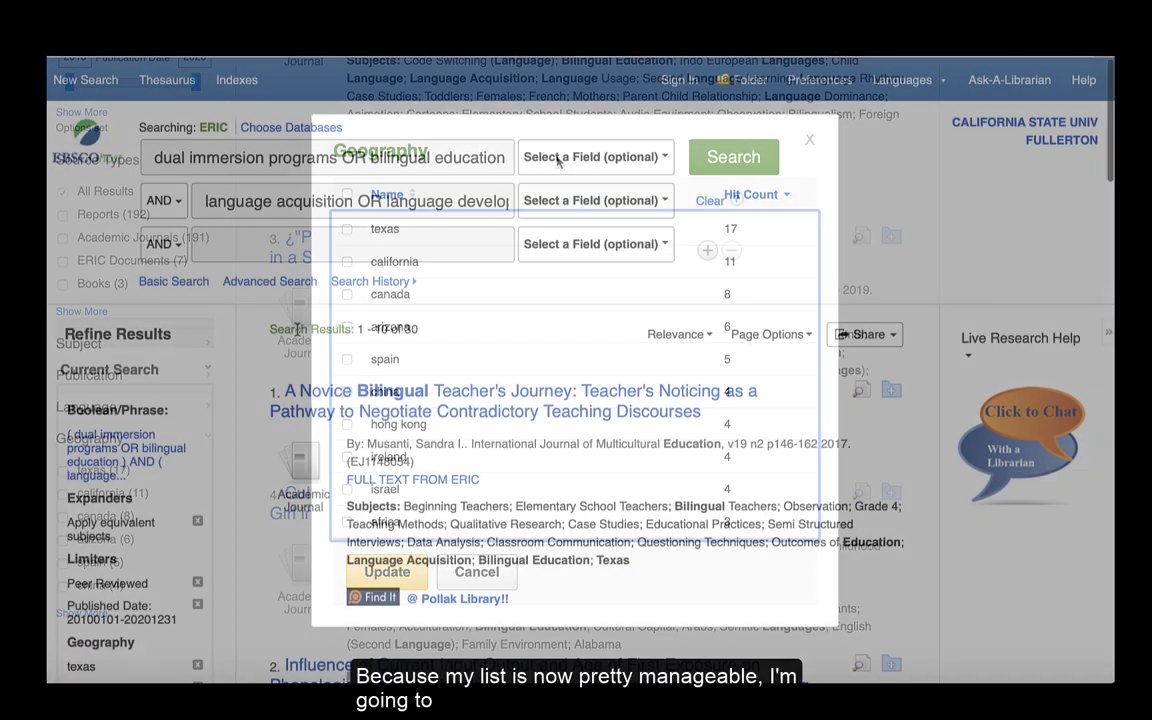
scroll(297, 330, "down", 5)
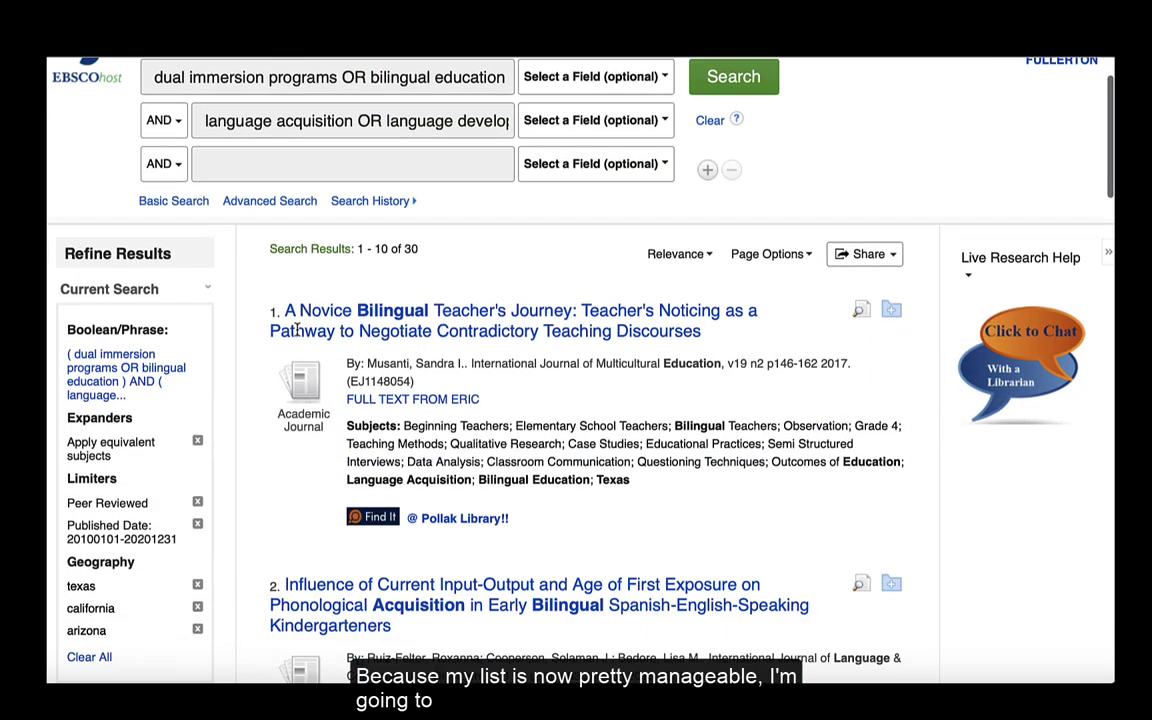
scroll(297, 330, "down", 6)
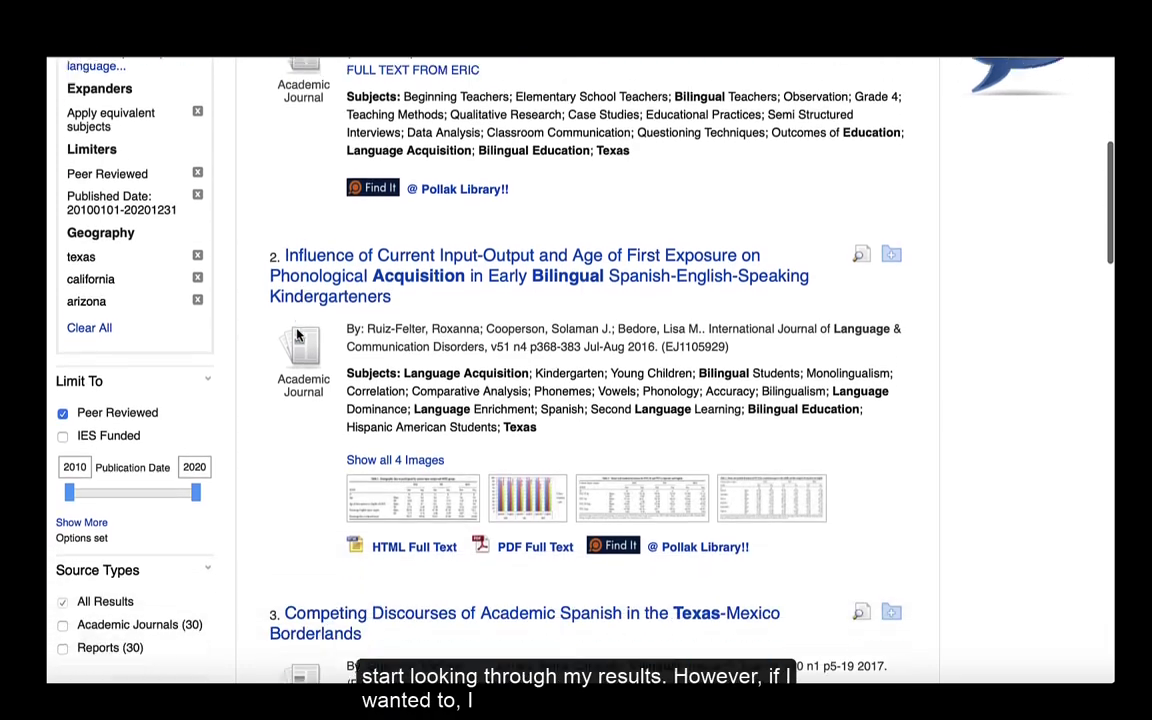
Step: Expand the Subject facet and show its complete list of subject terms with article counts
scroll(297, 330, "down", 1)
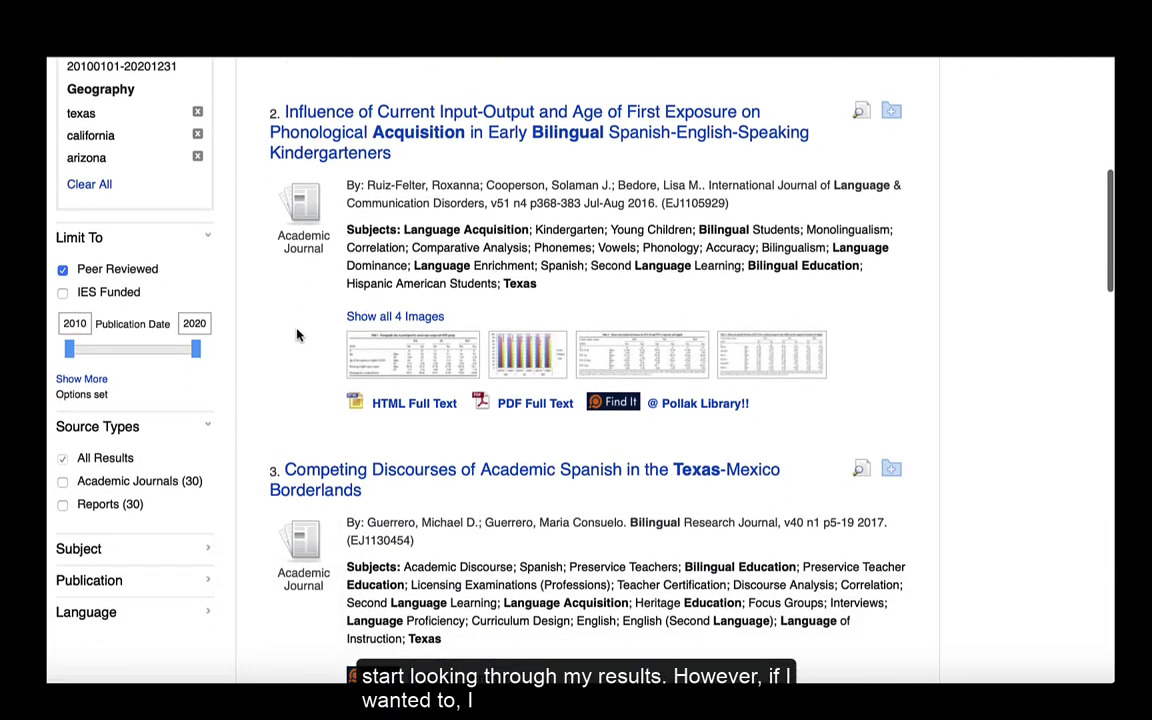
scroll(297, 333, "down", 2)
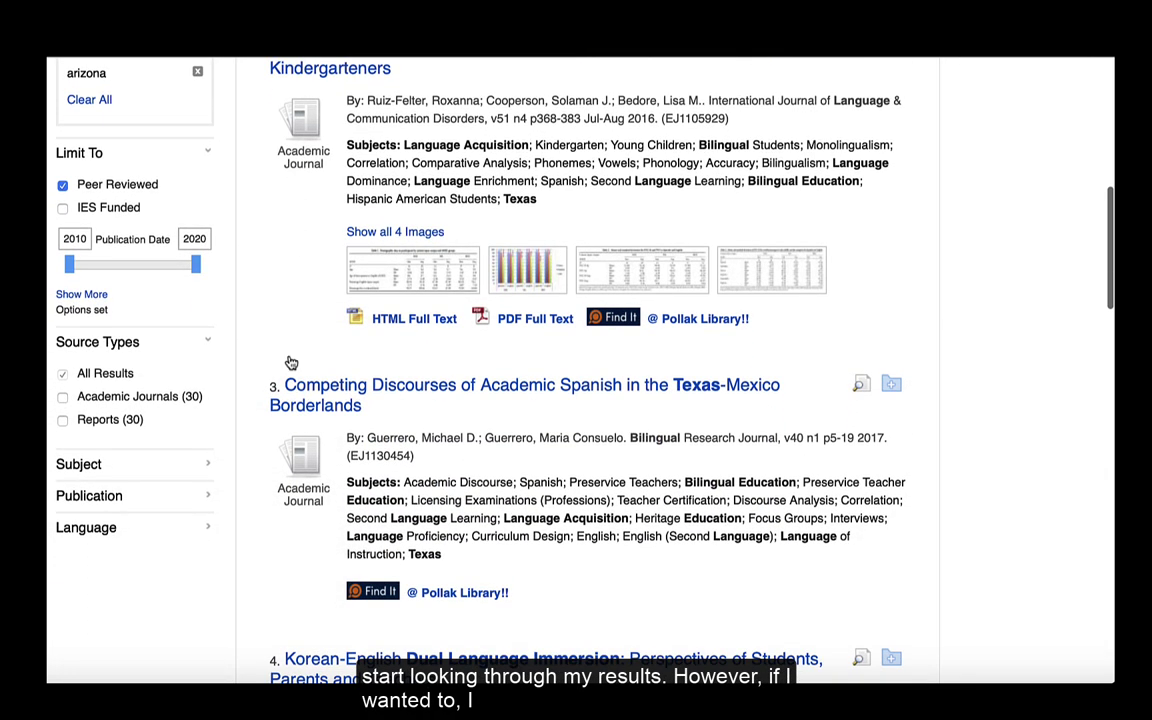
left_click(208, 466)
scroll(208, 500, "down", 3)
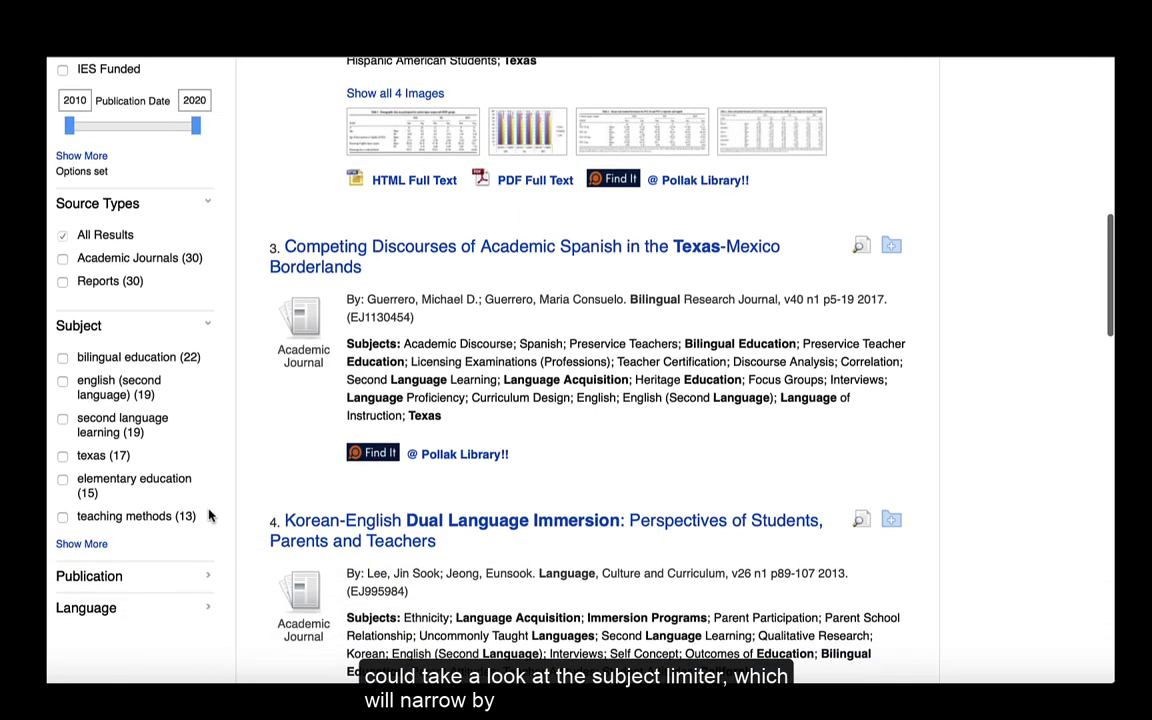
left_click(95, 546)
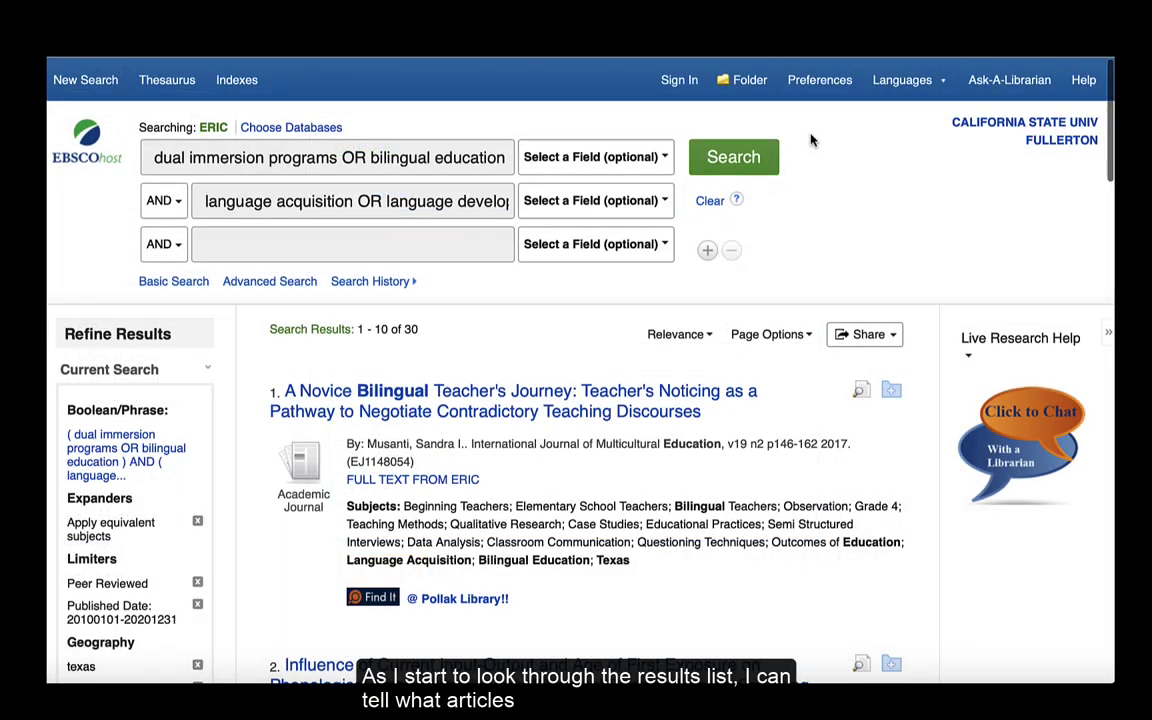
scroll(811, 140, "down", 3)
scroll(811, 135, "down", 4)
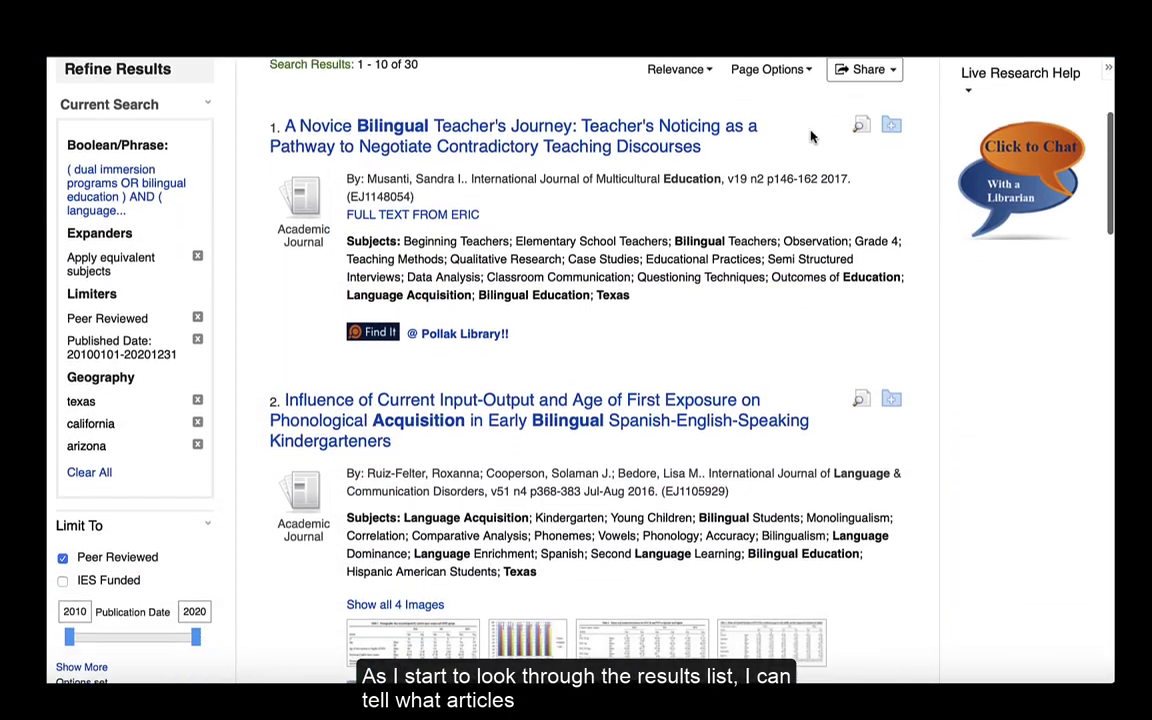
scroll(811, 138, "down", 3)
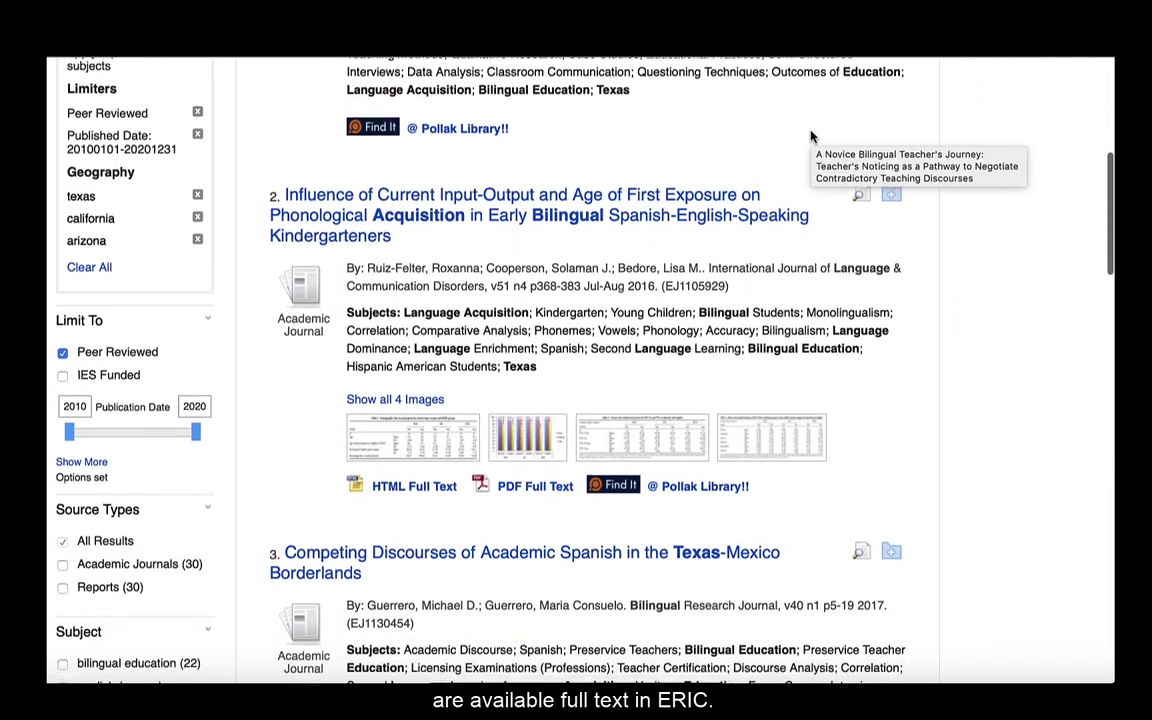
scroll(811, 136, "up", 1)
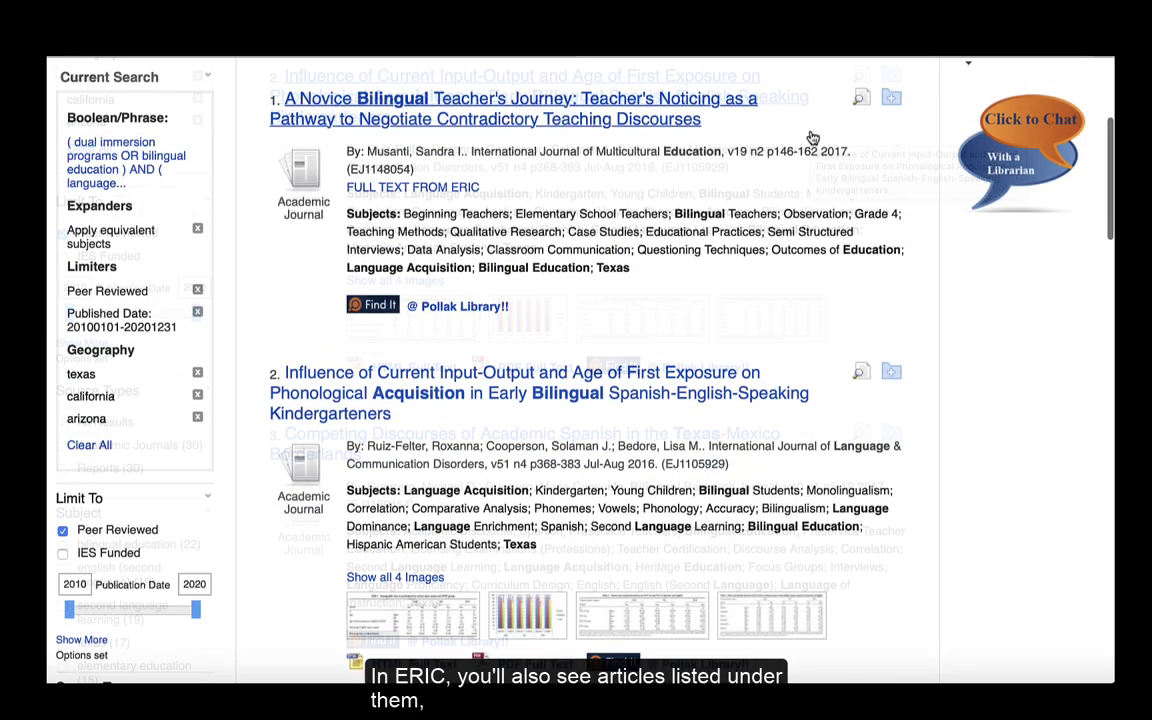
scroll(812, 137, "up", 3)
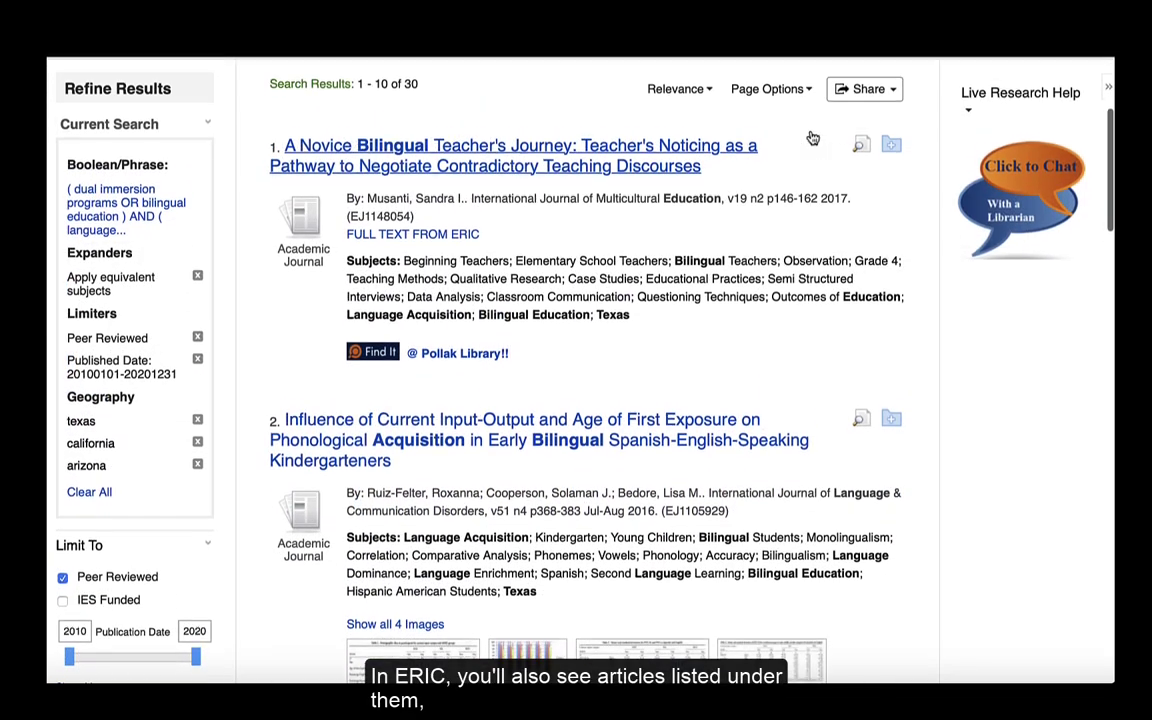
scroll(812, 137, "up", 1)
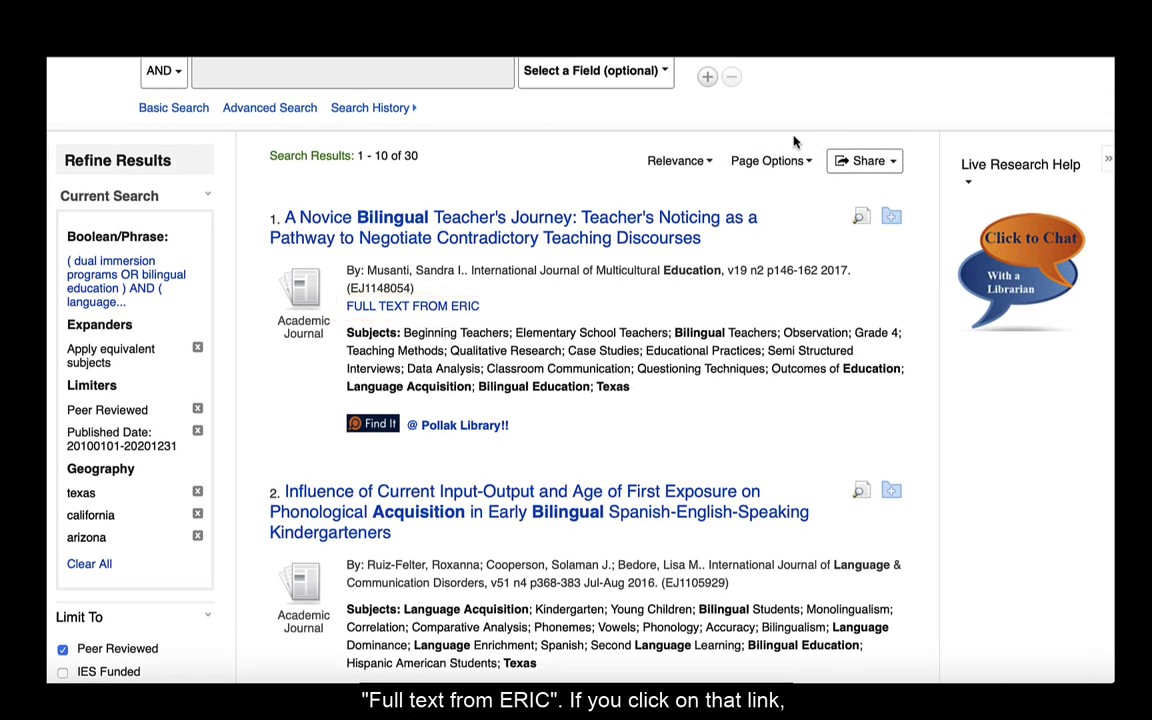
Step: Open result 1's ERIC record through Full Text from ERIC and download its full text
left_click(446, 307)
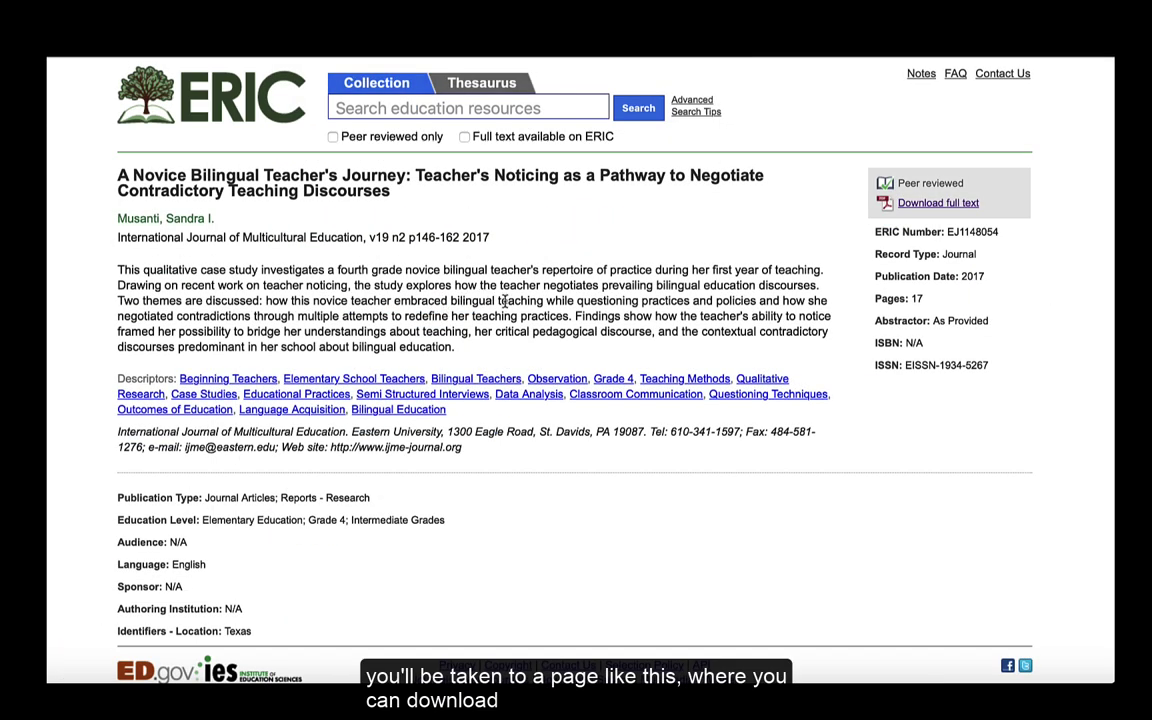
left_click(937, 204)
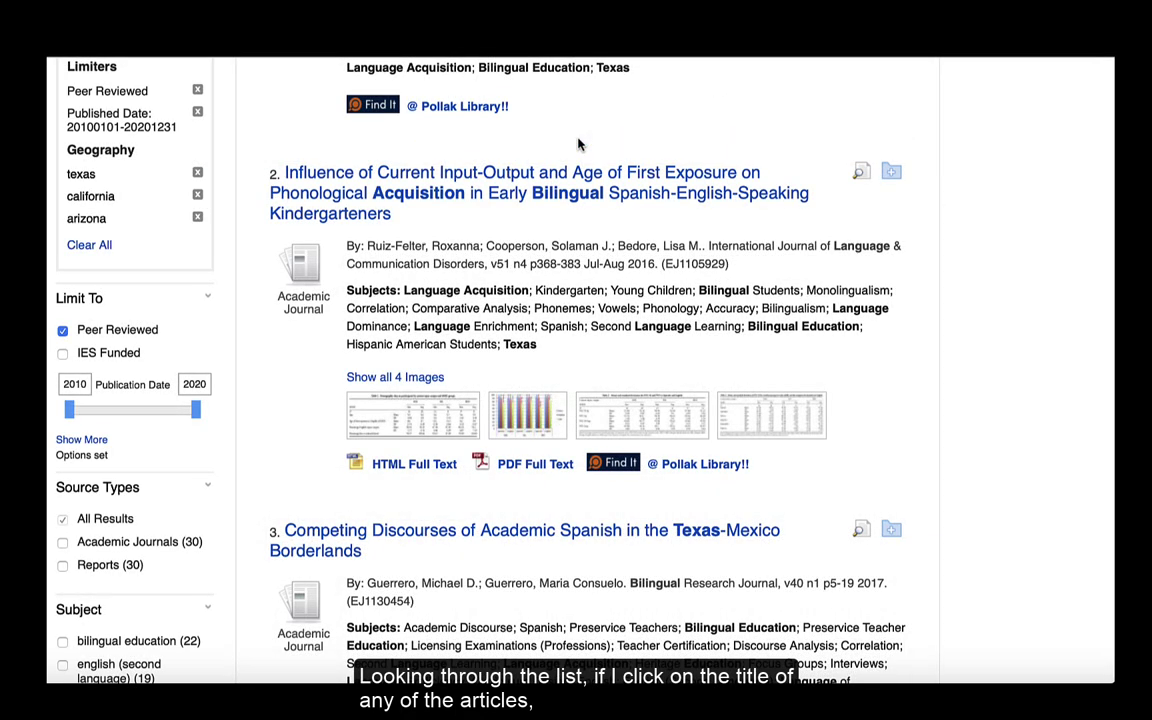
Step: Open the detailed record of result 2, the phonological acquisition in bilingual kindergarteners article
left_click(415, 190)
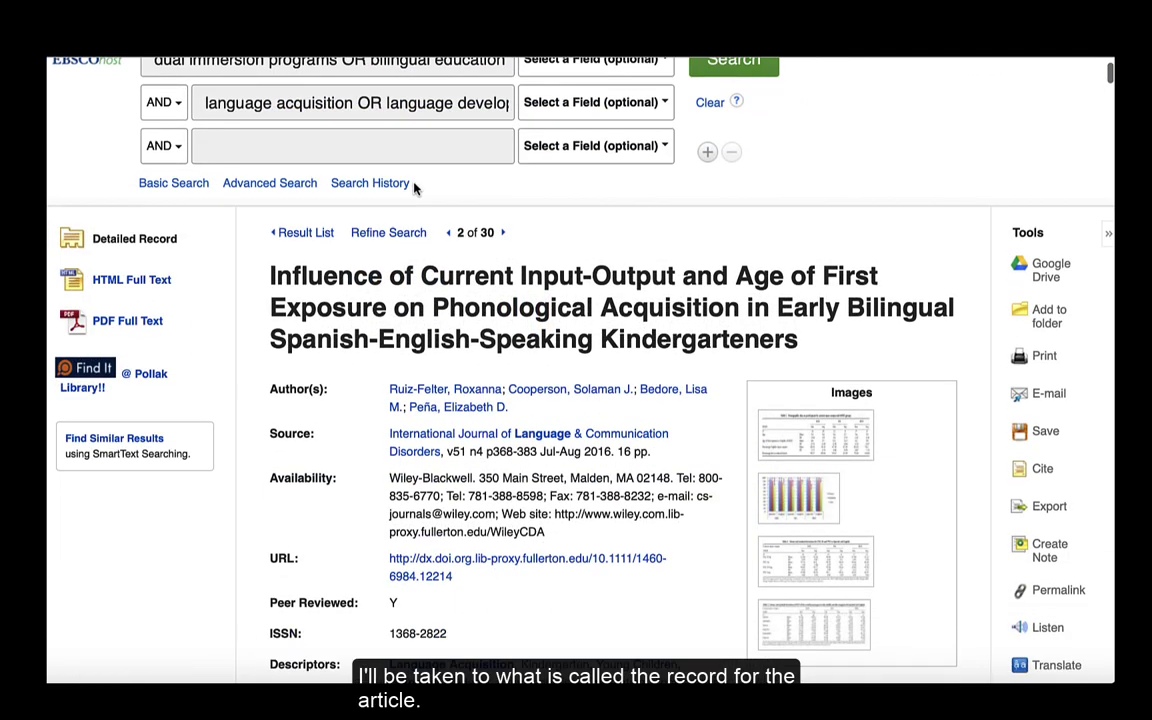
scroll(415, 188, "down", 3)
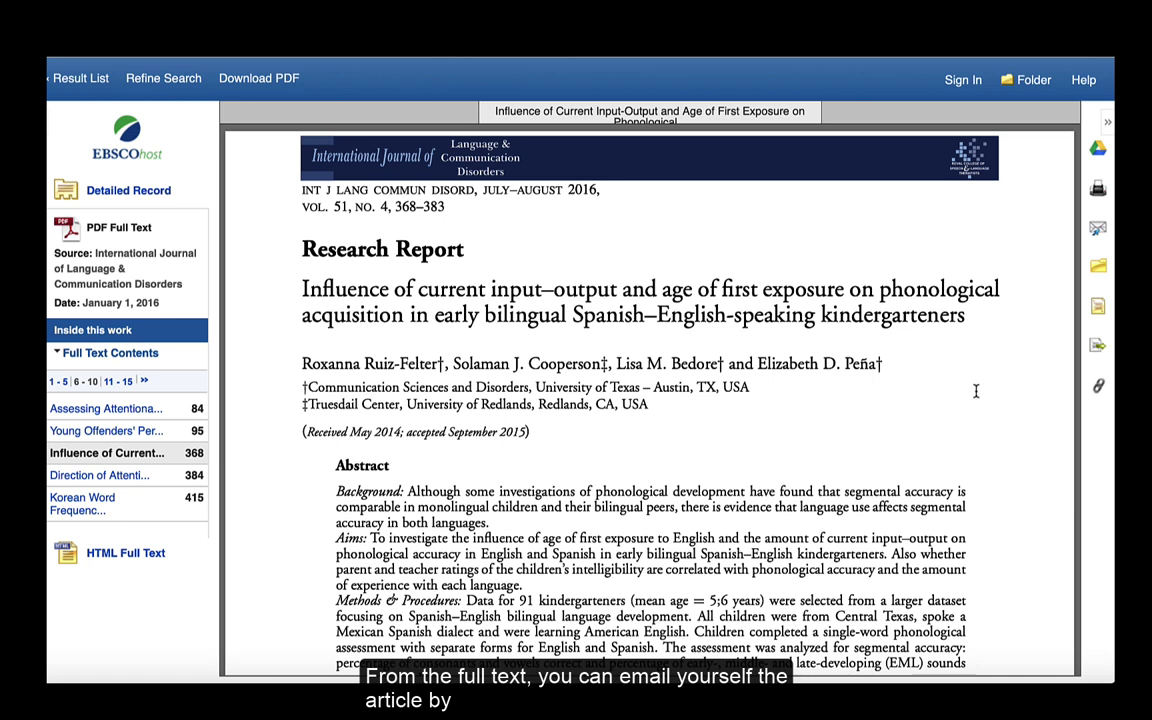
Step: Begin e-mailing the open article's PDF full text to yourself
left_click(1099, 231)
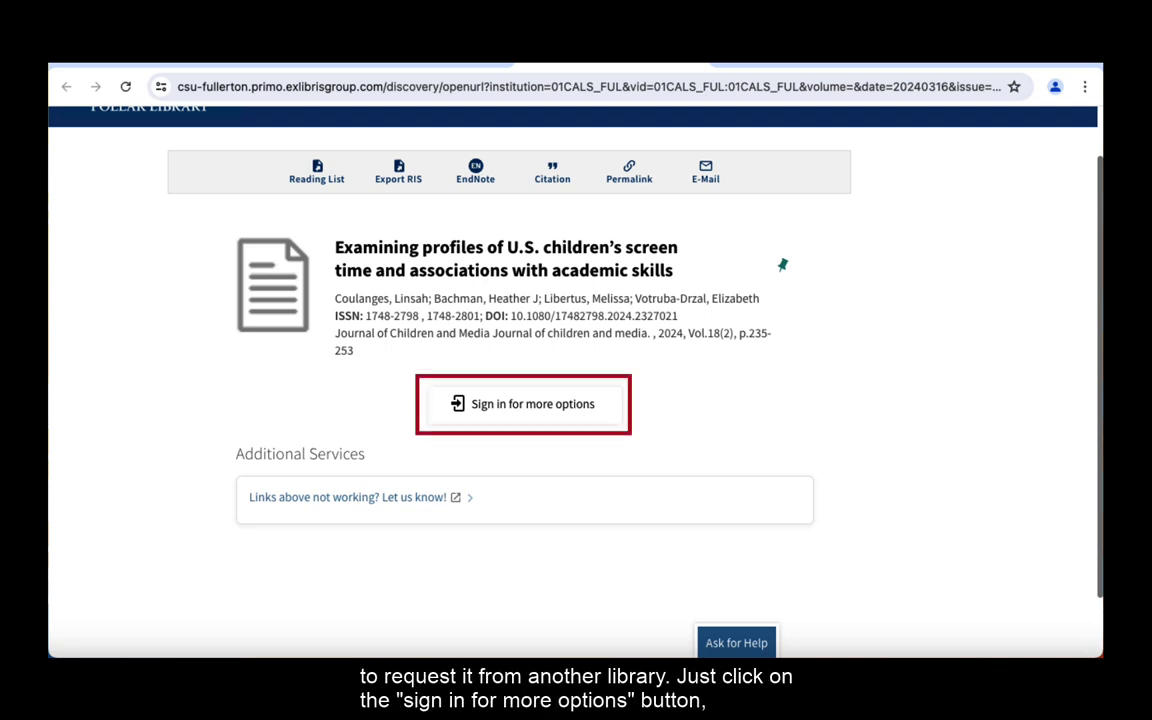
Step: Use Sign in for more options on the Primo record of the screen-time article
left_click(530, 405)
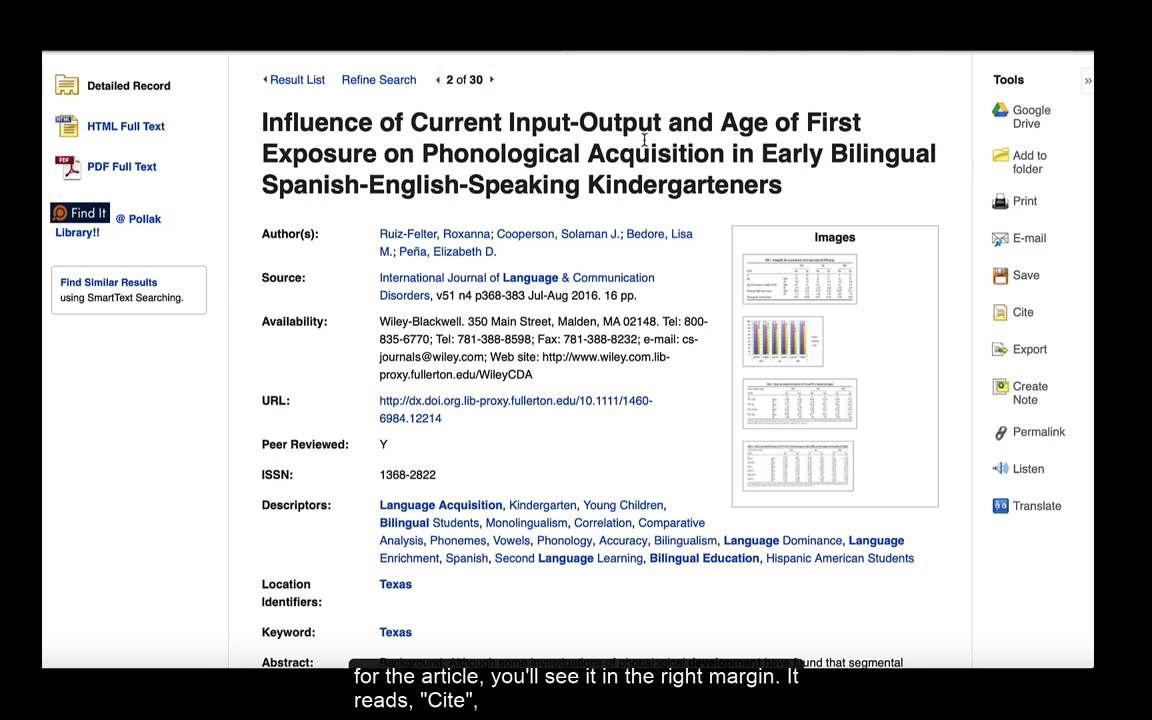
Step: Show the phonological acquisition article's citations and scroll through the ABNT, AMA and APA formats
left_click(1021, 314)
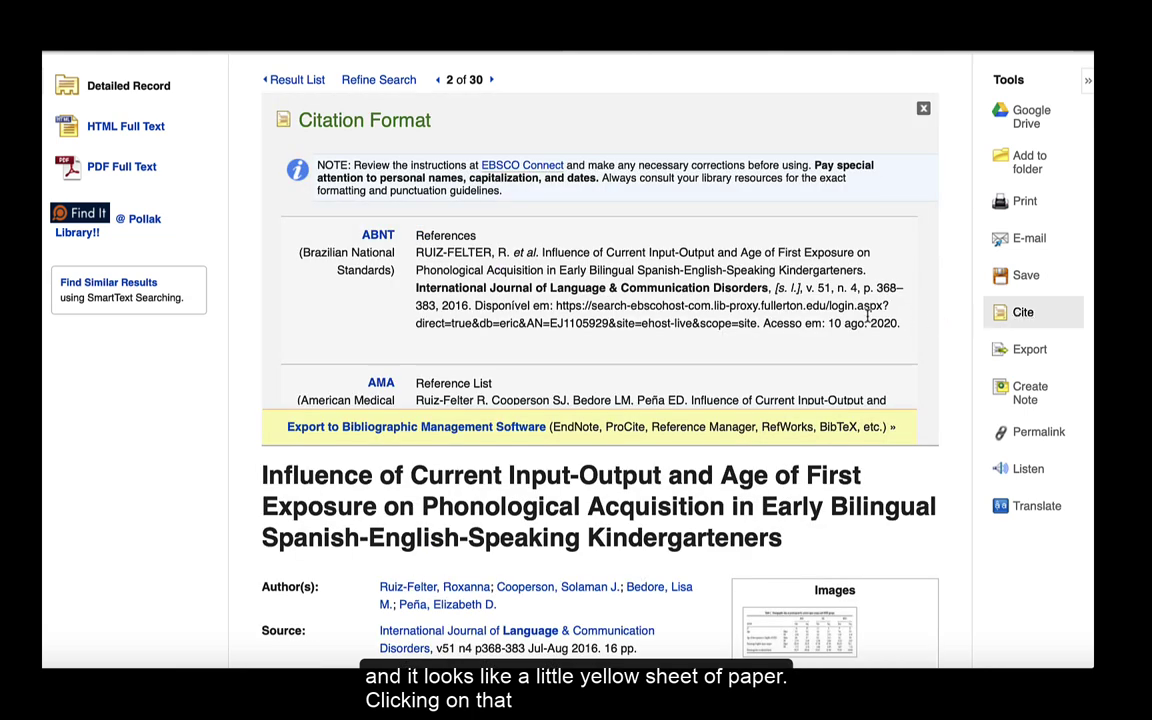
scroll(760, 290, "down", 2)
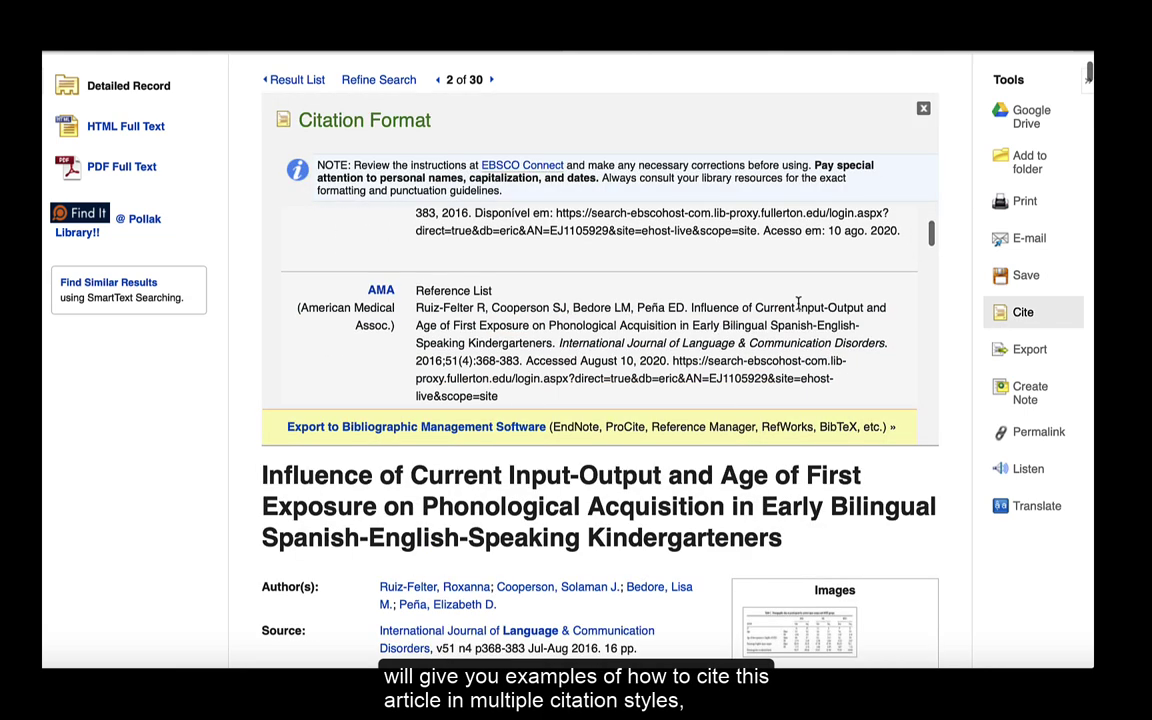
scroll(798, 305, "down", 3)
scroll(798, 308, "down", 2)
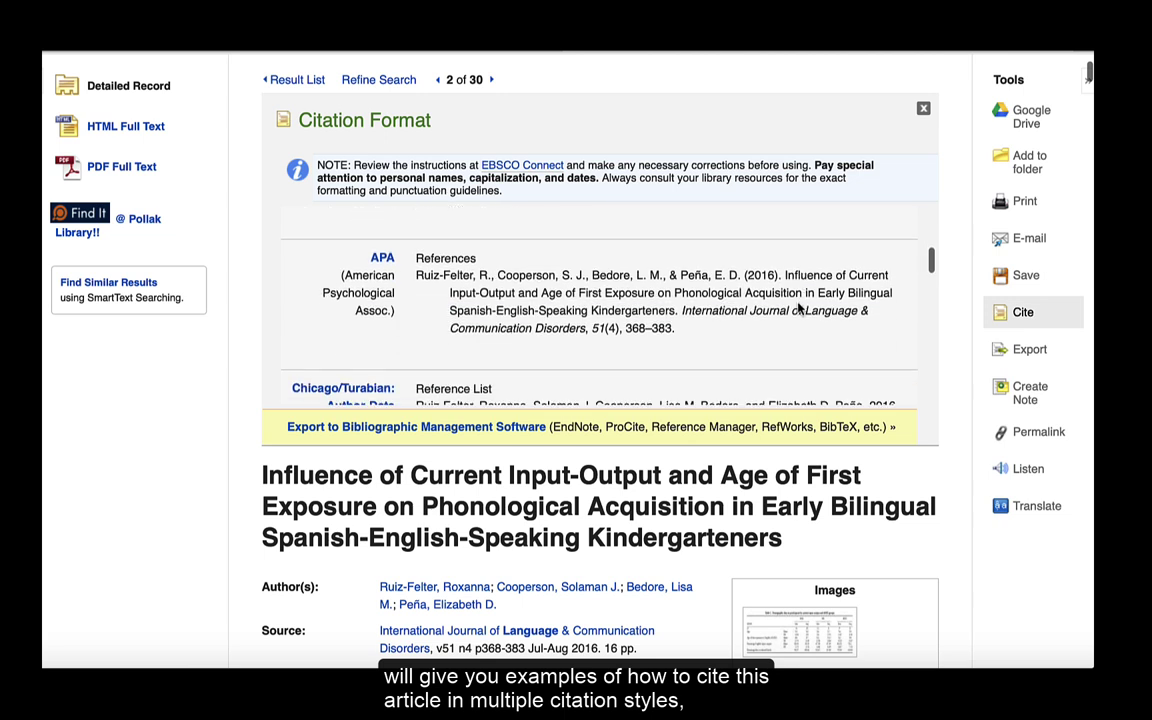
scroll(798, 308, "down", 1)
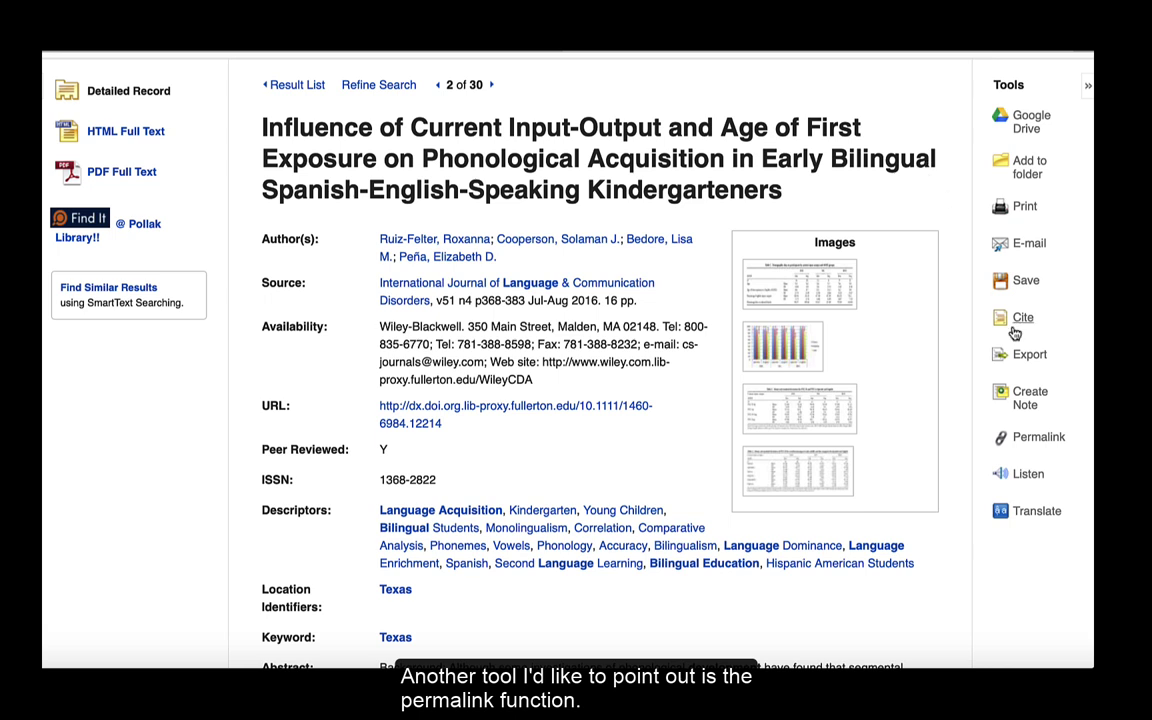
Step: Display the permalink for the bilingual kindergarteners' phonological acquisition record
left_click(1040, 440)
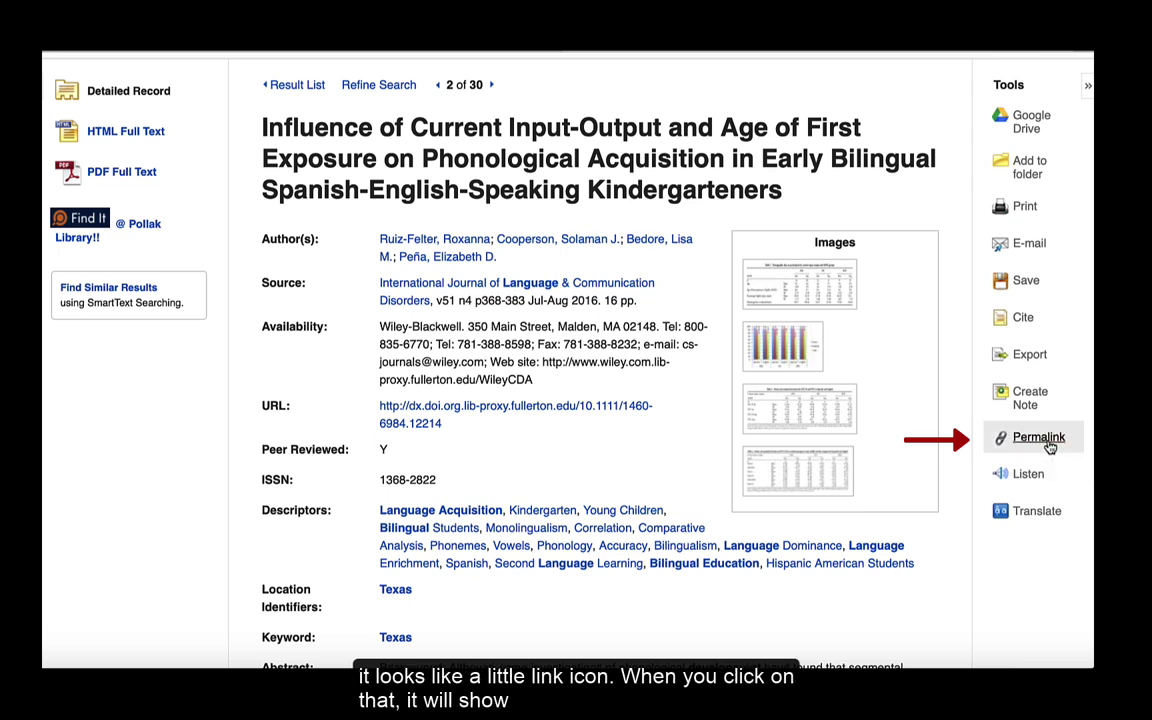